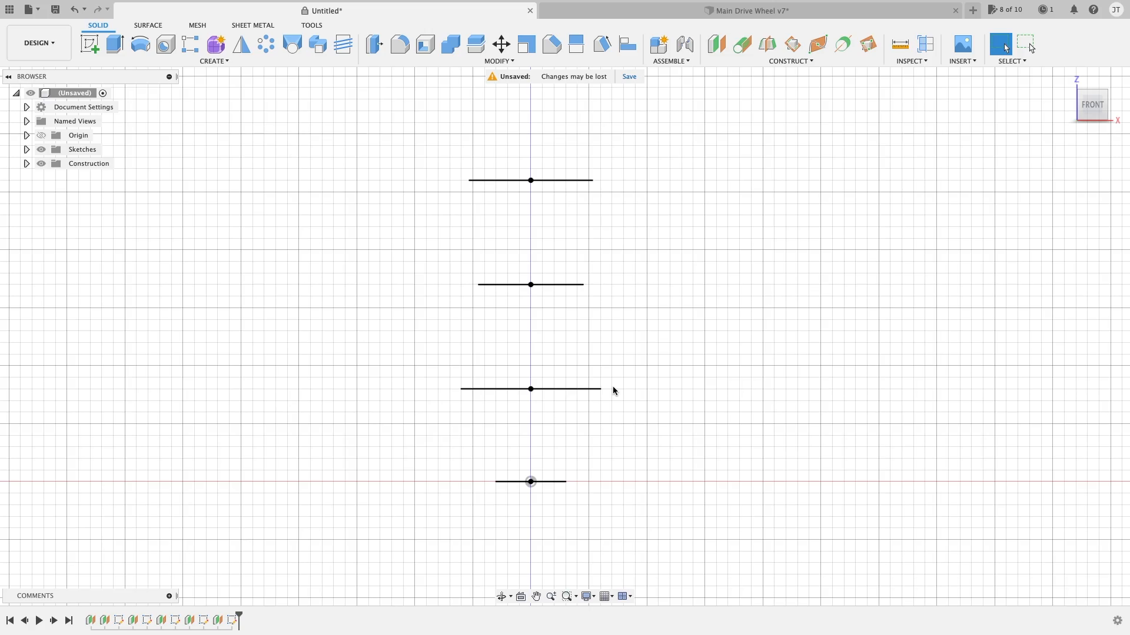
Create a construction plane offset 40 mm from the XY plane
shift+middle_drag(696, 367, 662, 386)
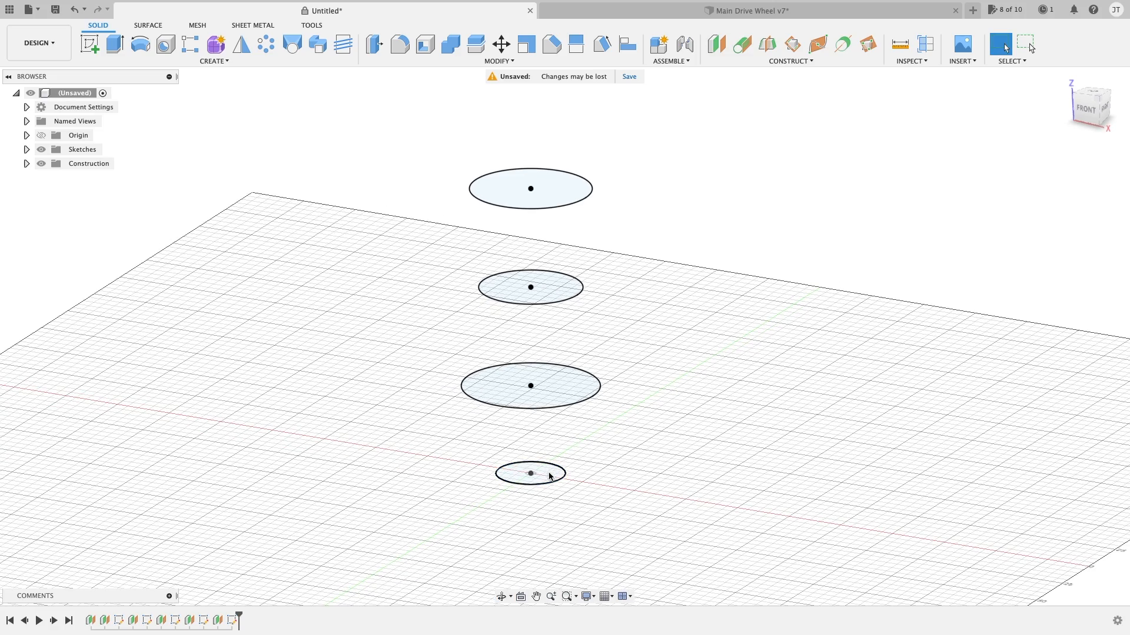
scroll(550, 476, up, 5)
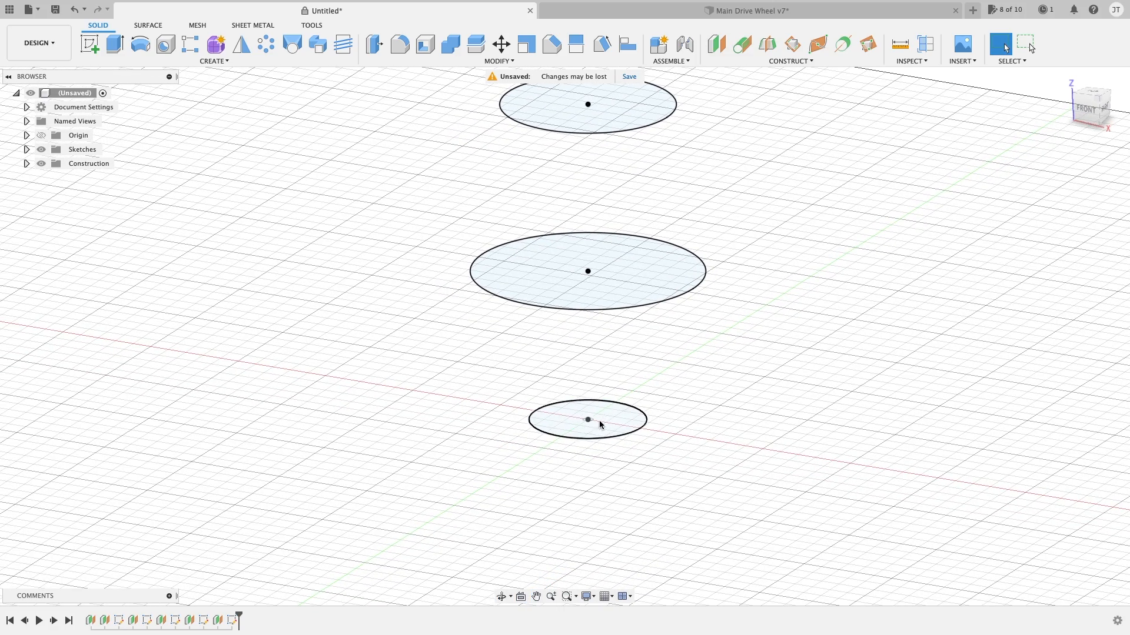
scroll(623, 424, down, 4)
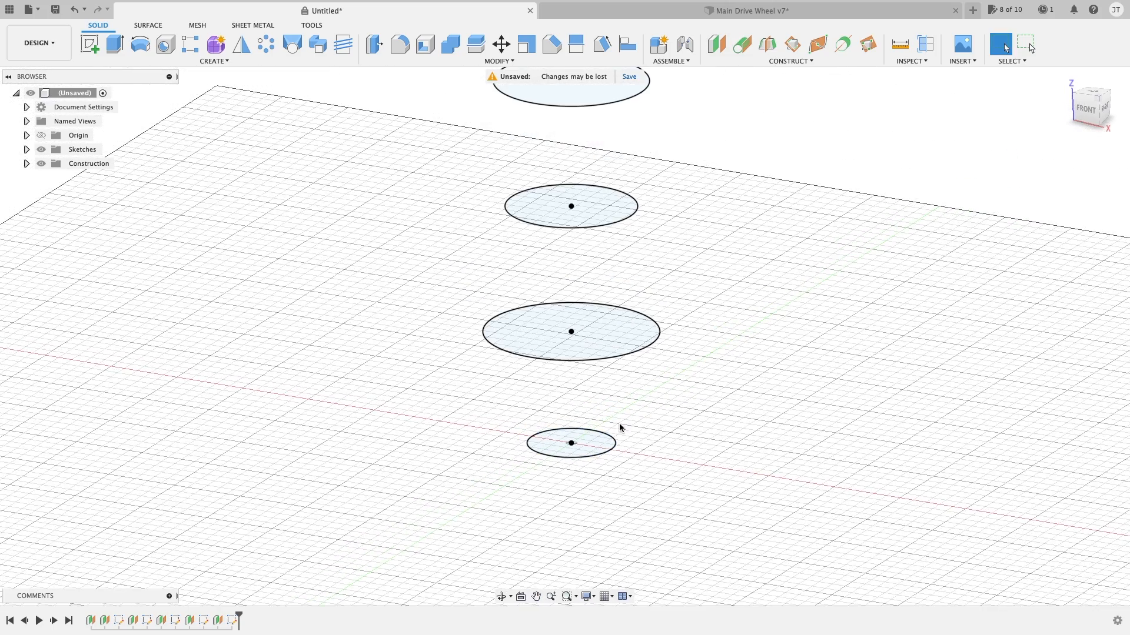
shift+middle_drag(683, 371, 641, 214)
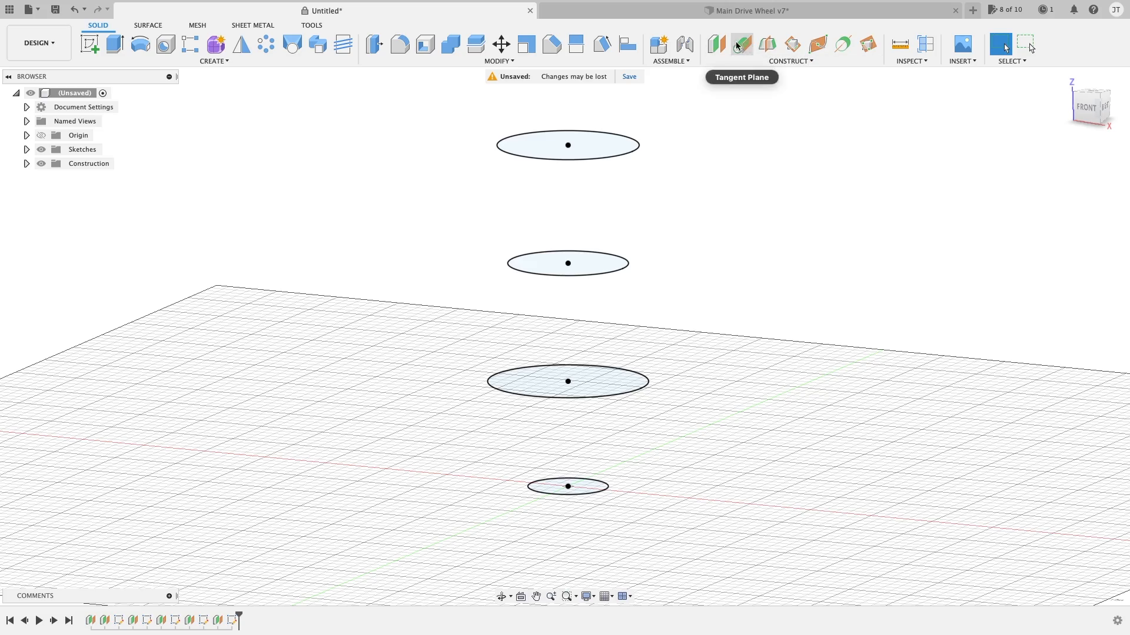
click(715, 48)
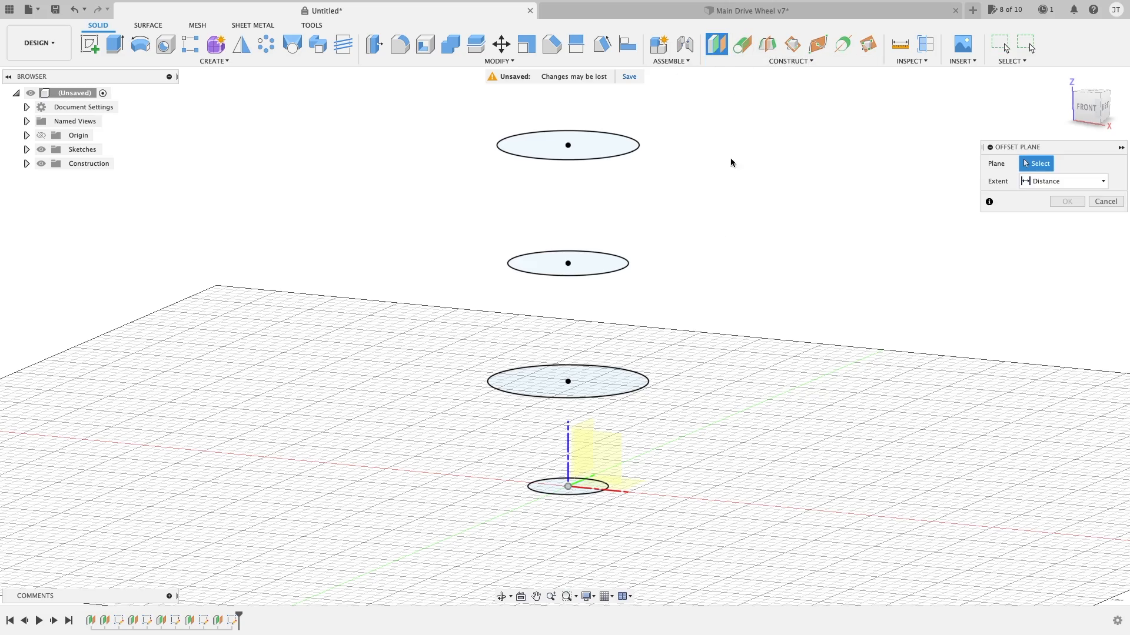
shift+middle_drag(674, 450, 630, 461)
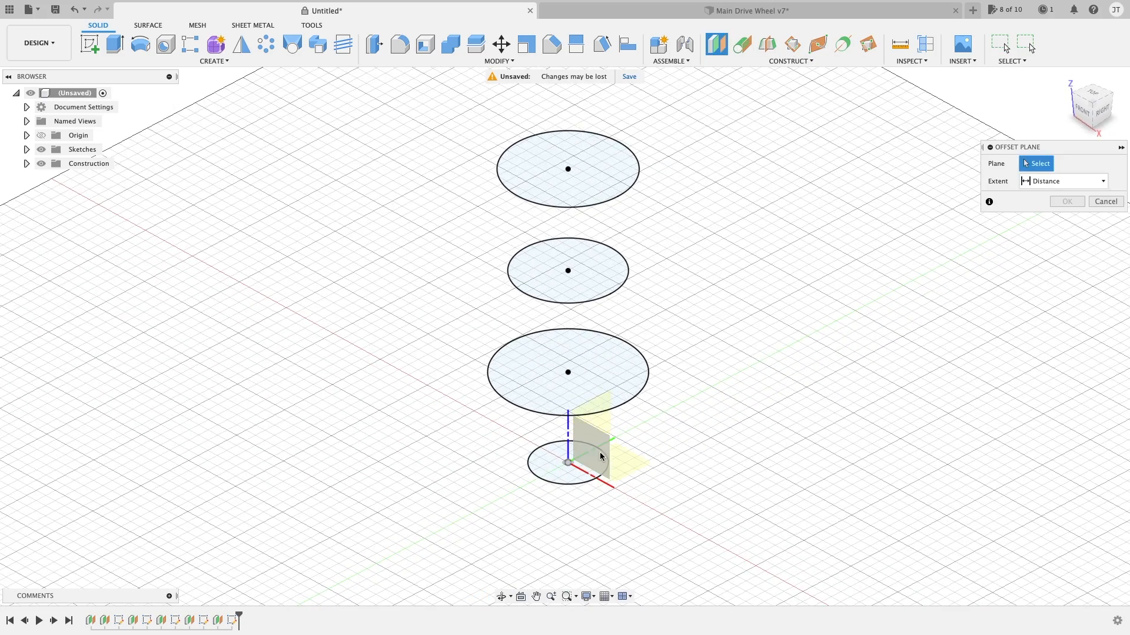
click(629, 468)
drag(624, 428, 623, 383)
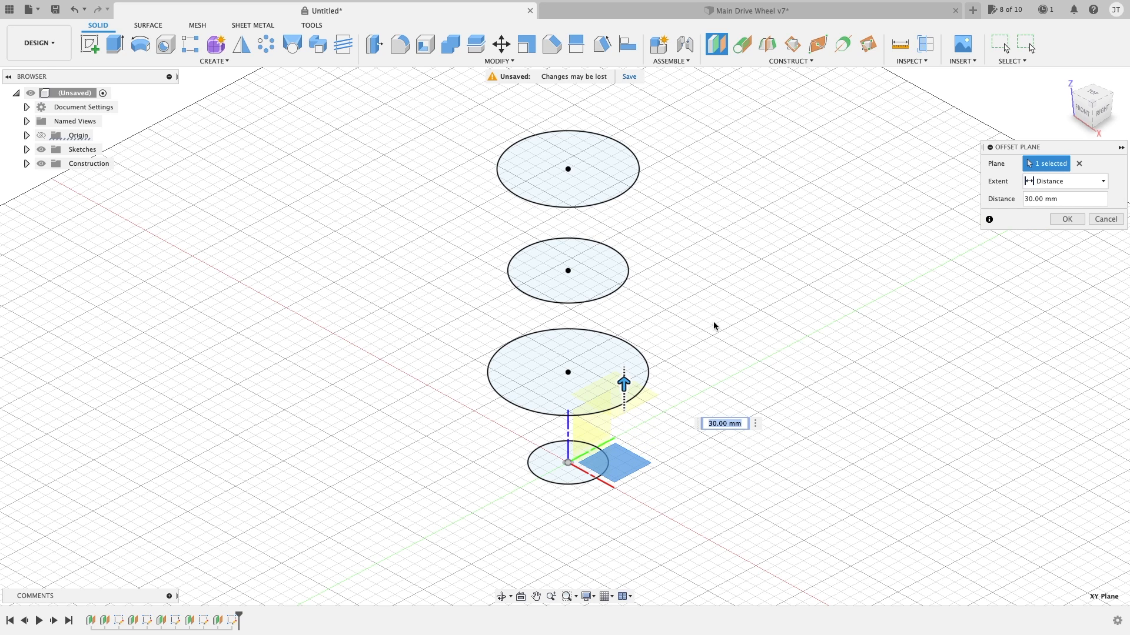
click(1087, 111)
drag(673, 330, 674, 305)
scroll(697, 324, up, 4)
scroll(771, 313, down, 3)
mouse_move(790, 307)
shift+middle_down()
mouse_move(817, 299)
mouse_move(787, 328)
shift+middle_up()
click(1063, 217)
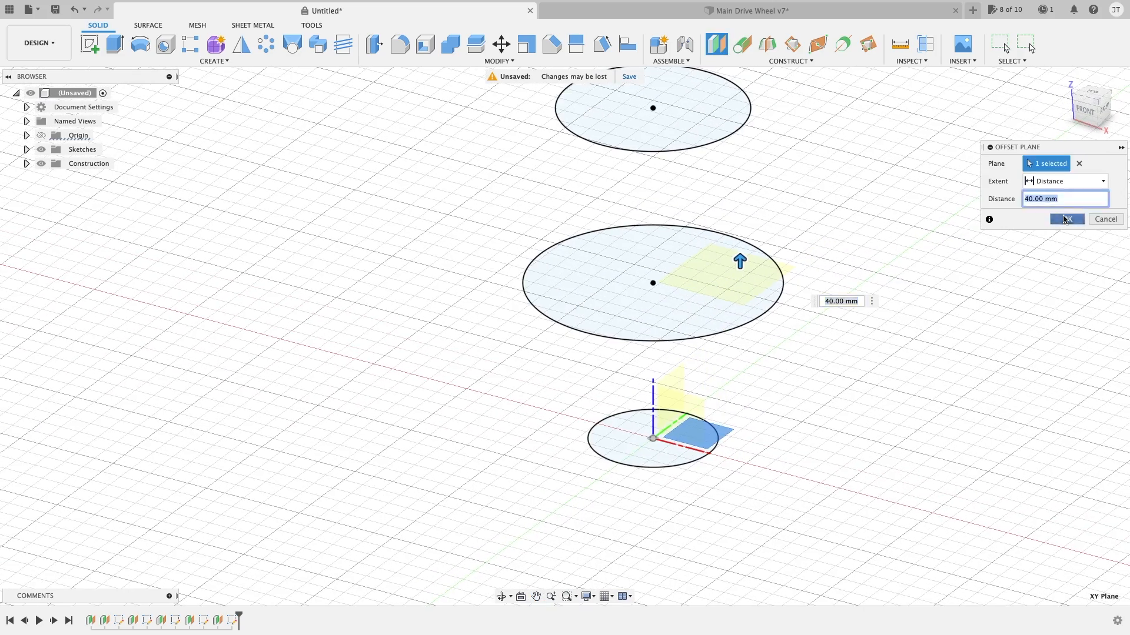
Enlarge the offset construction plane by stretching its corner outward beyond the edge of the large lower circle
drag(795, 266, 944, 249)
click(857, 257)
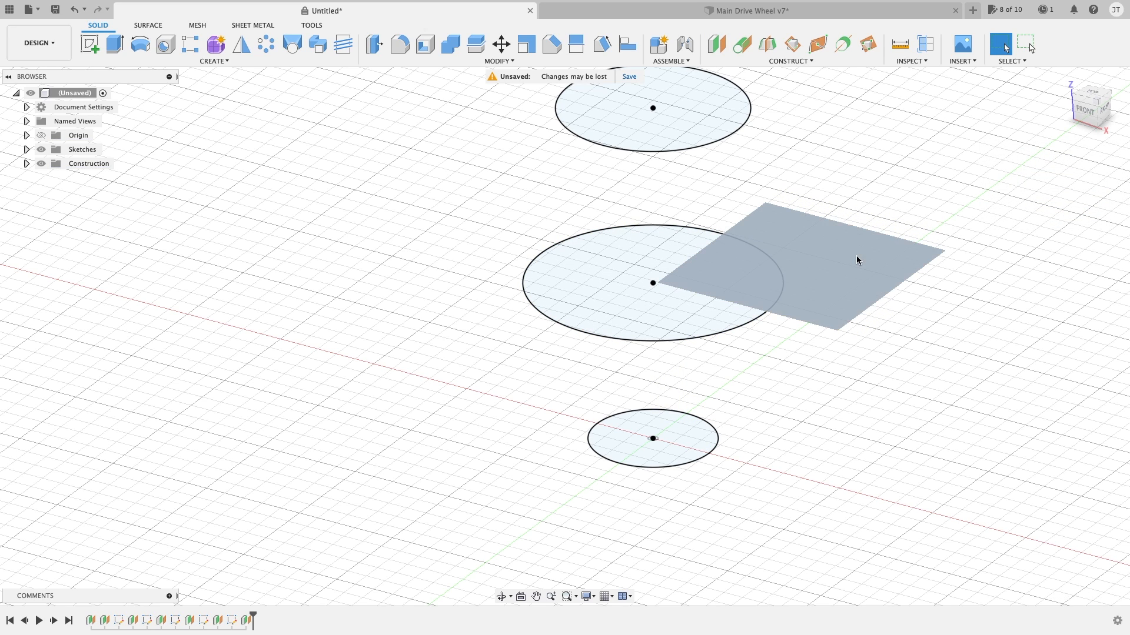
right_click(857, 258)
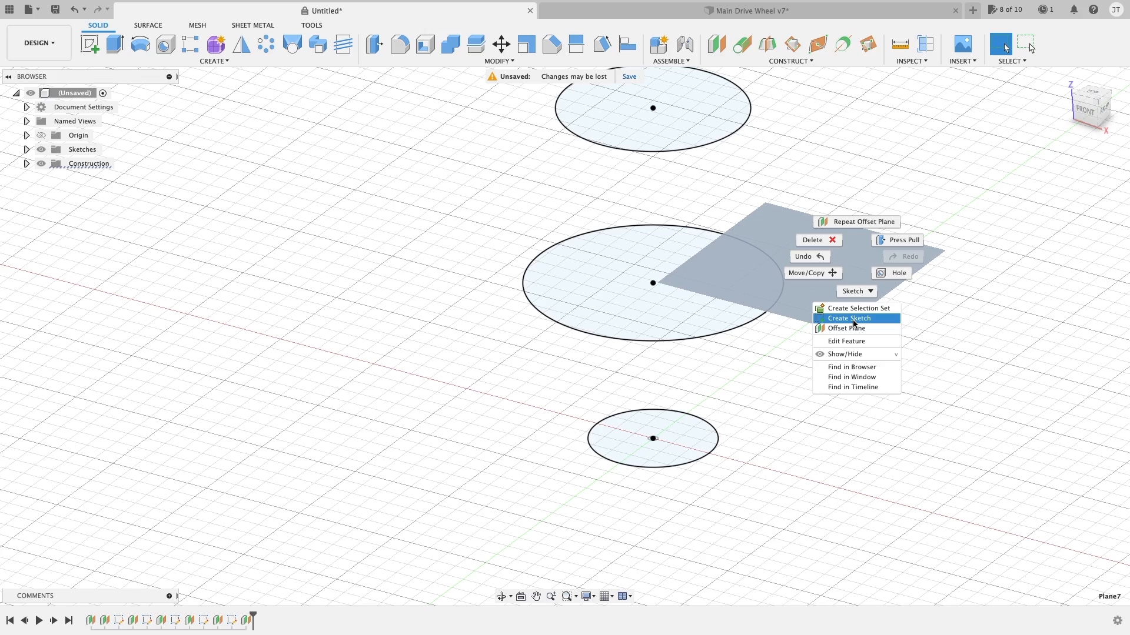
click(862, 387)
click(861, 386)
Hide the 40 mm offset construction plane
shift+middle_drag(844, 317, 857, 292)
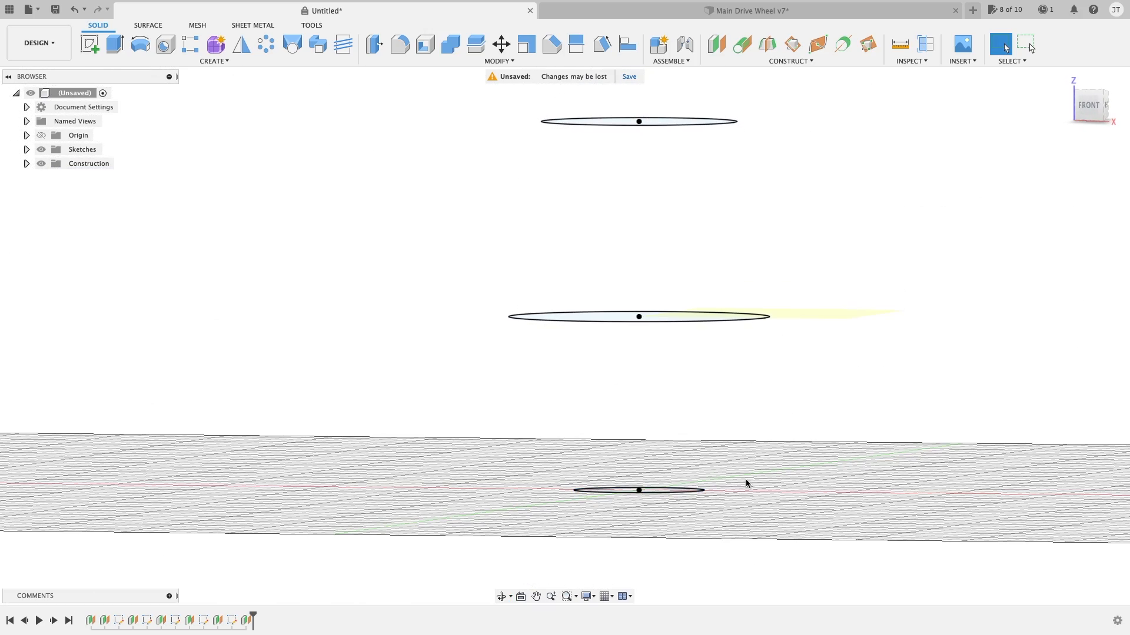
shift+middle_drag(756, 472, 747, 489)
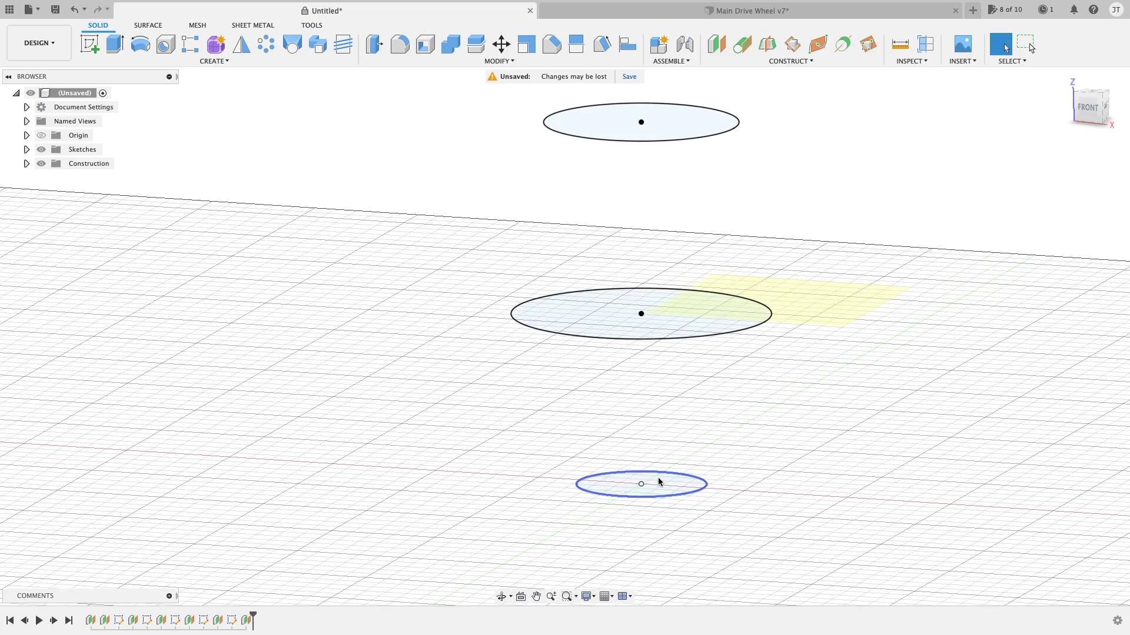
shift+middle_drag(740, 446, 701, 267)
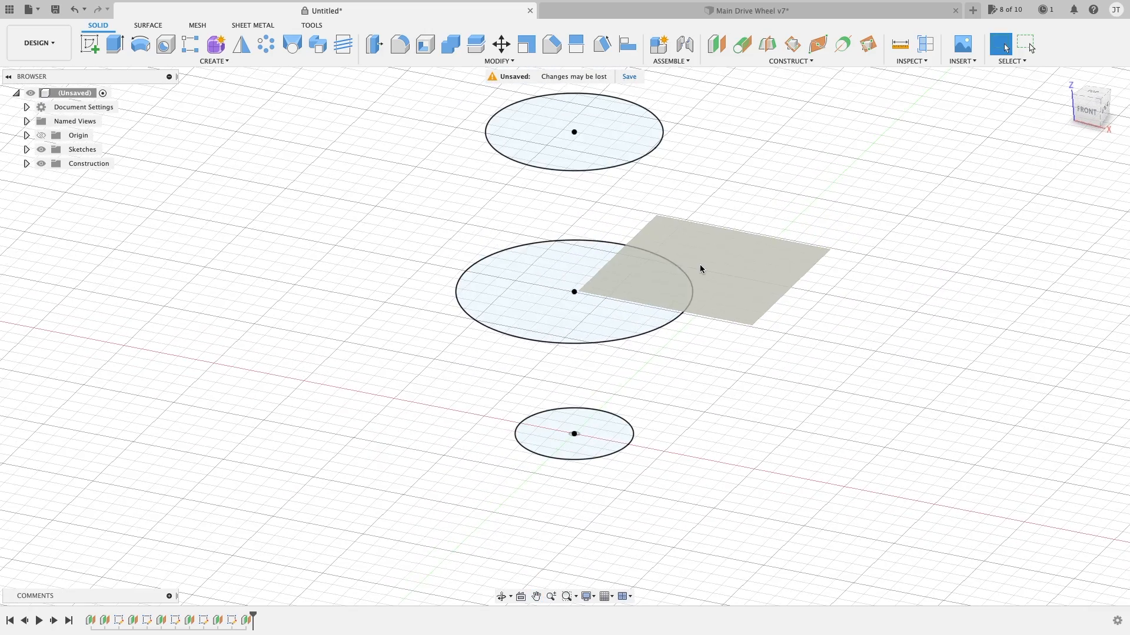
click(753, 268)
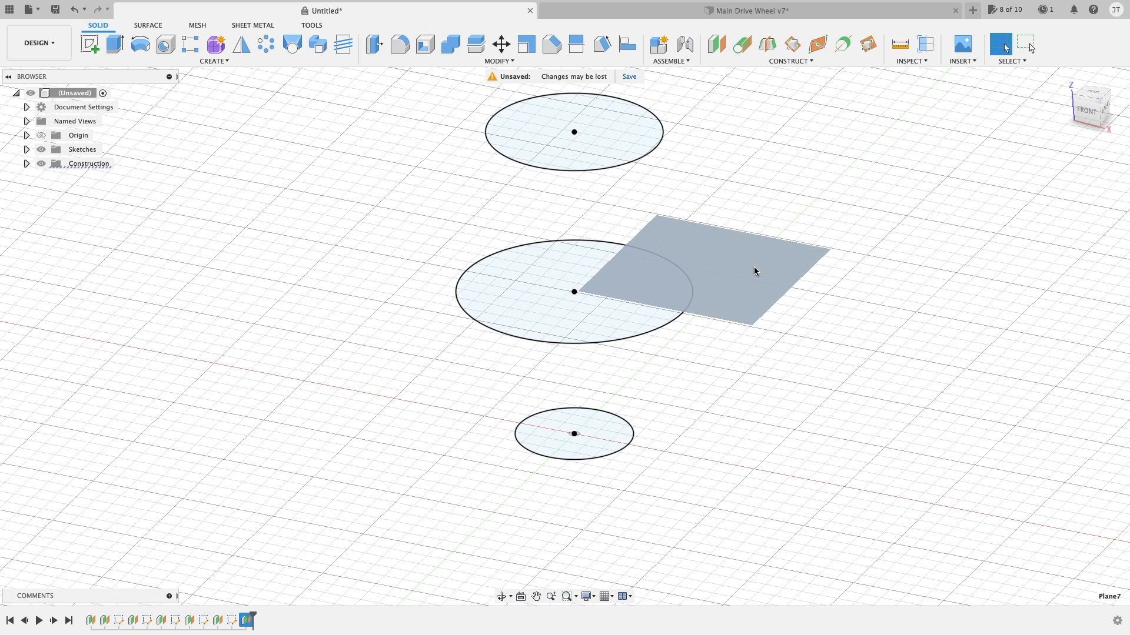
key(v)
Set up a new-body Loft through the four stacked horizontal circles, picking the profiles from the lowest to the highest
middle_drag(619, 217, 617, 241)
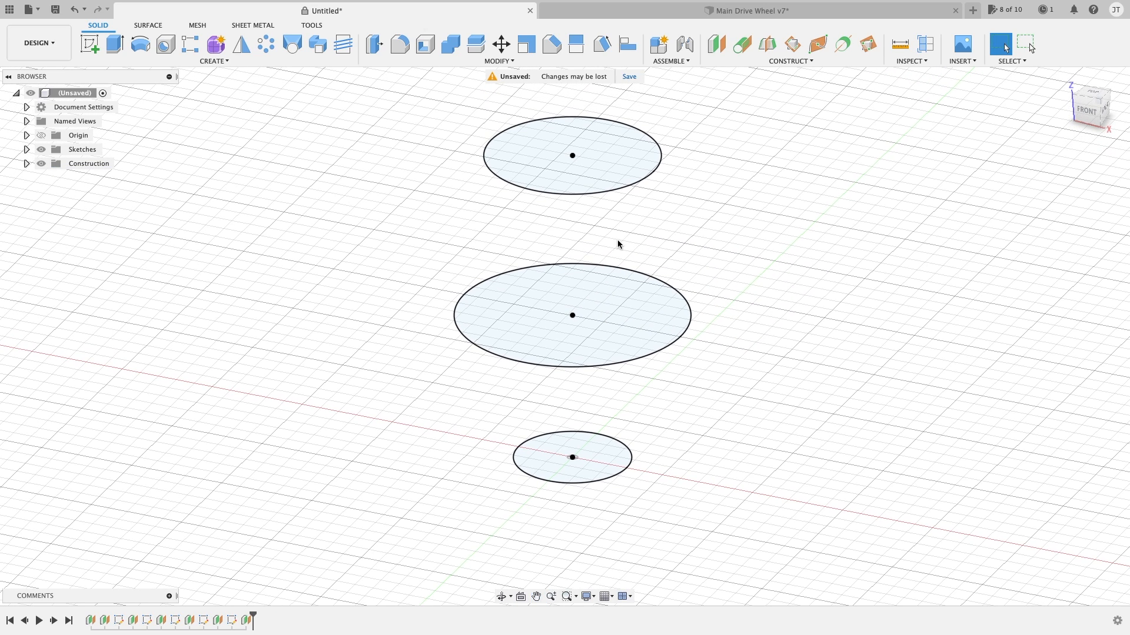
shift+middle_drag(517, 277, 477, 293)
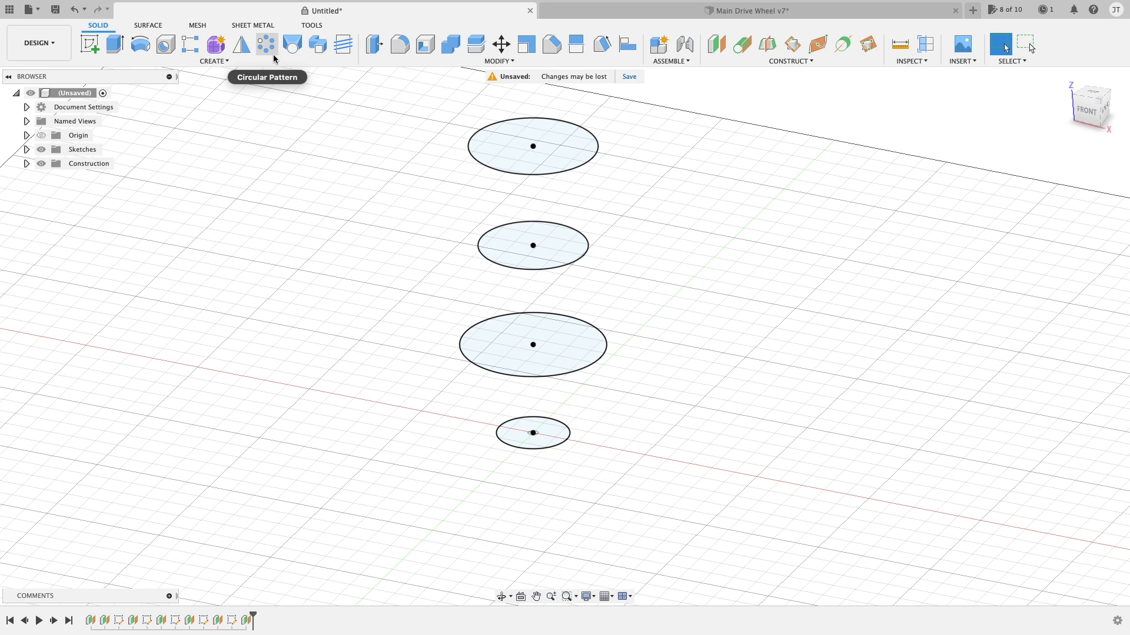
click(253, 61)
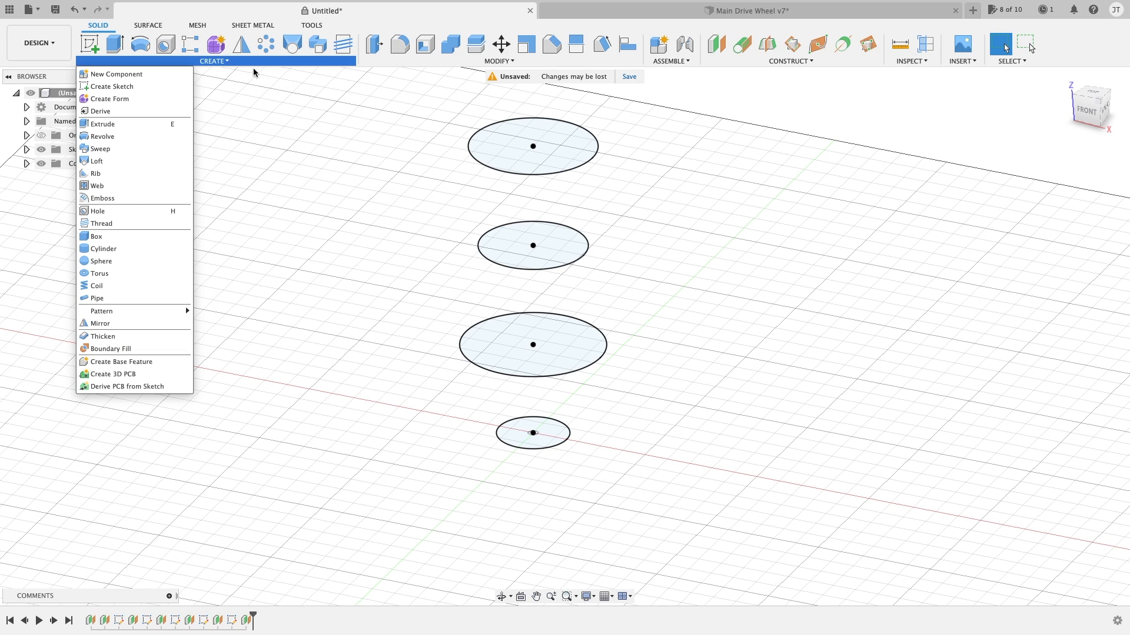
click(126, 165)
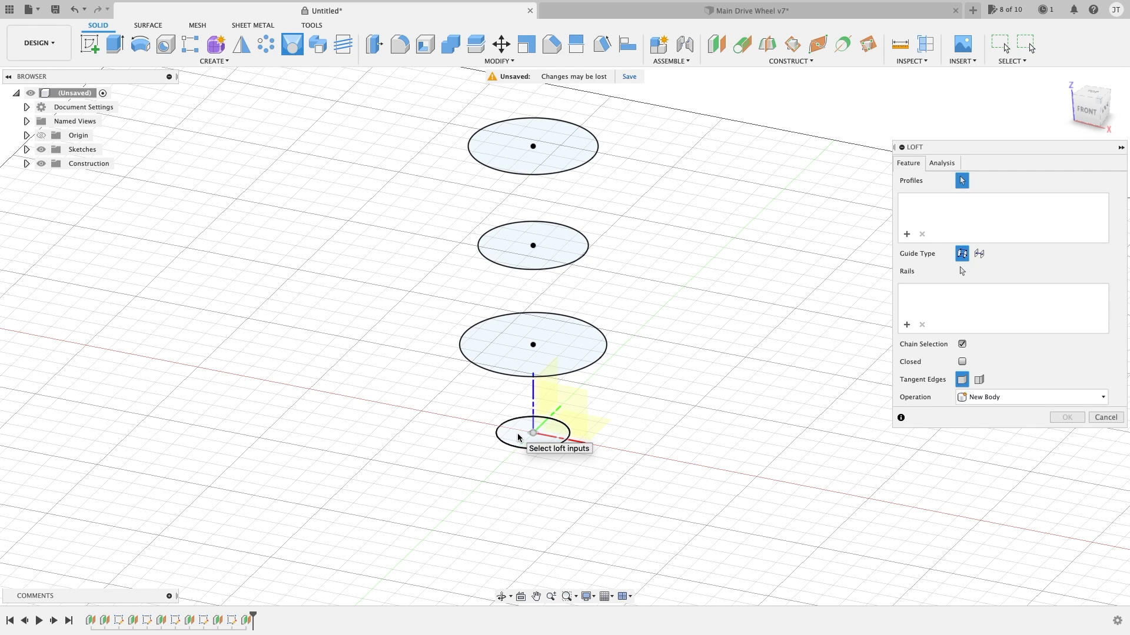
click(518, 438)
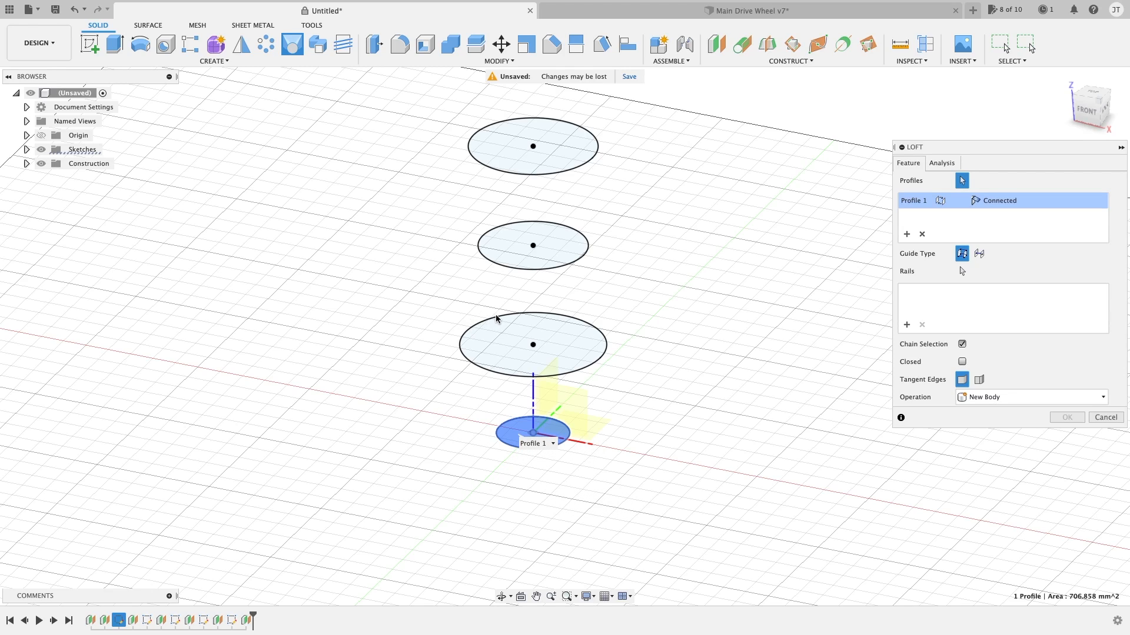
click(513, 345)
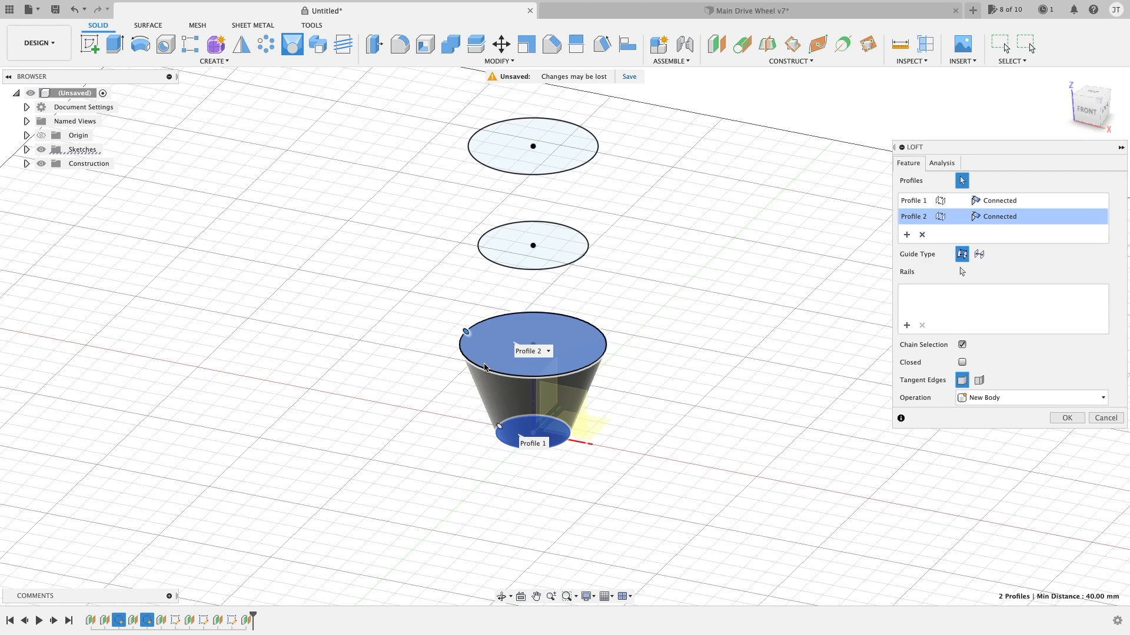
click(512, 248)
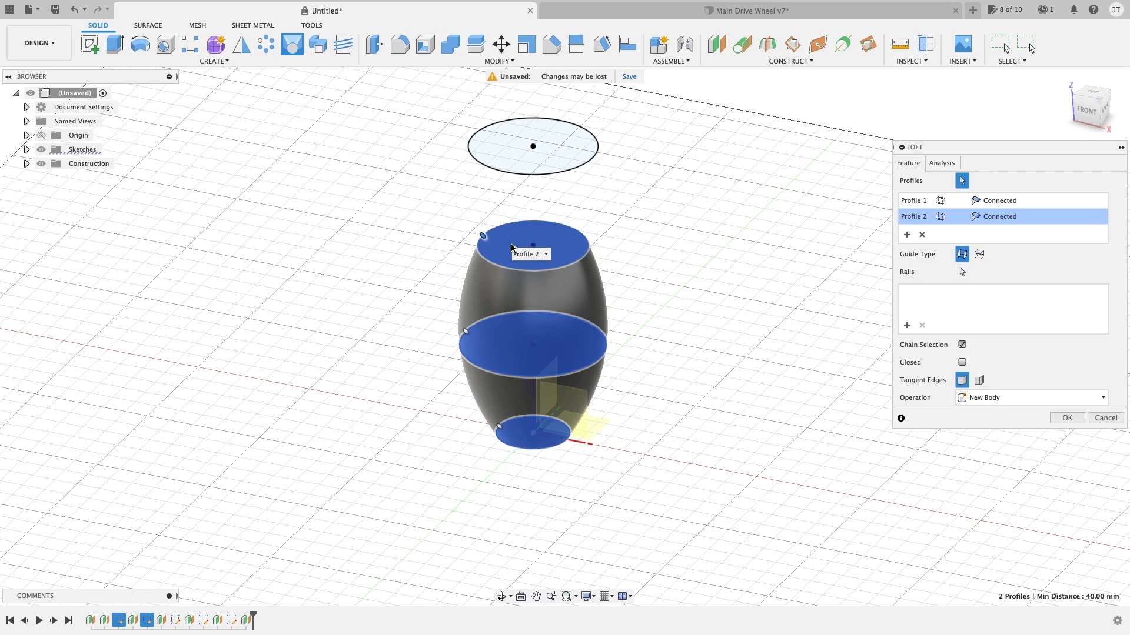
click(562, 331)
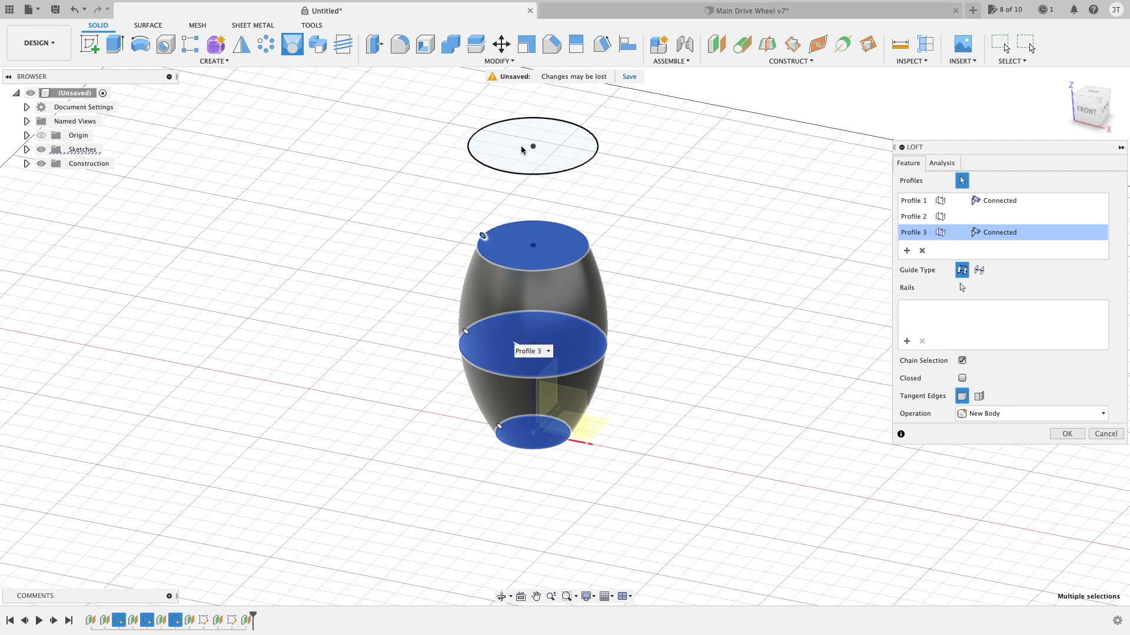
click(521, 150)
Shift the loft's alignment points around the edges of the second and third profiles to twist the seam line
middle_drag(649, 305, 630, 333)
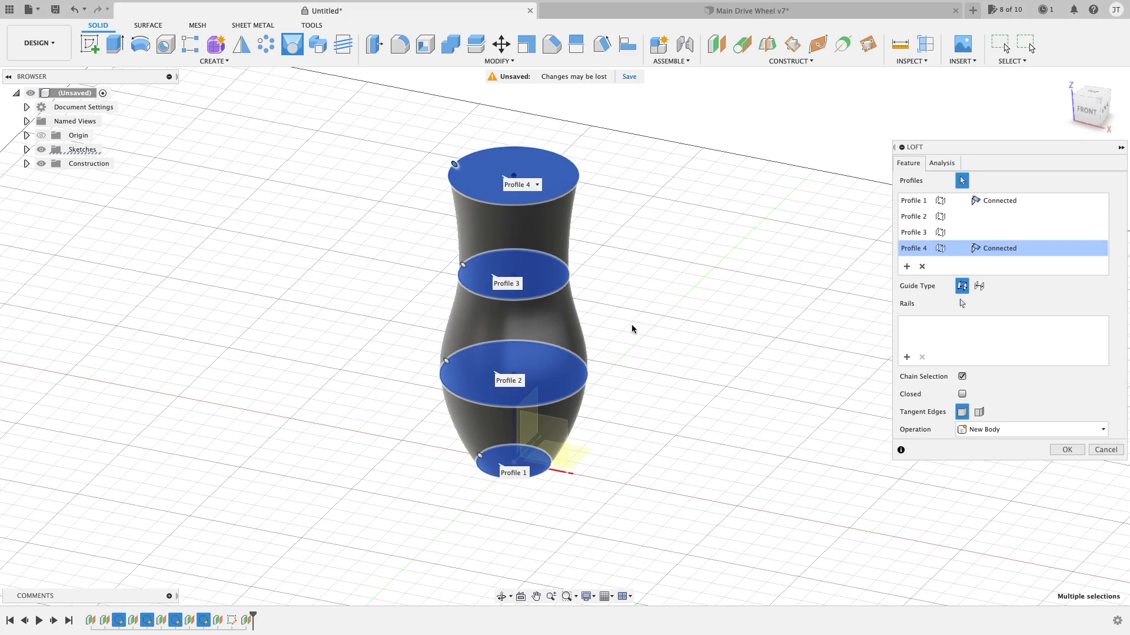
middle_drag(631, 324, 669, 365)
scroll(648, 327, up, 3)
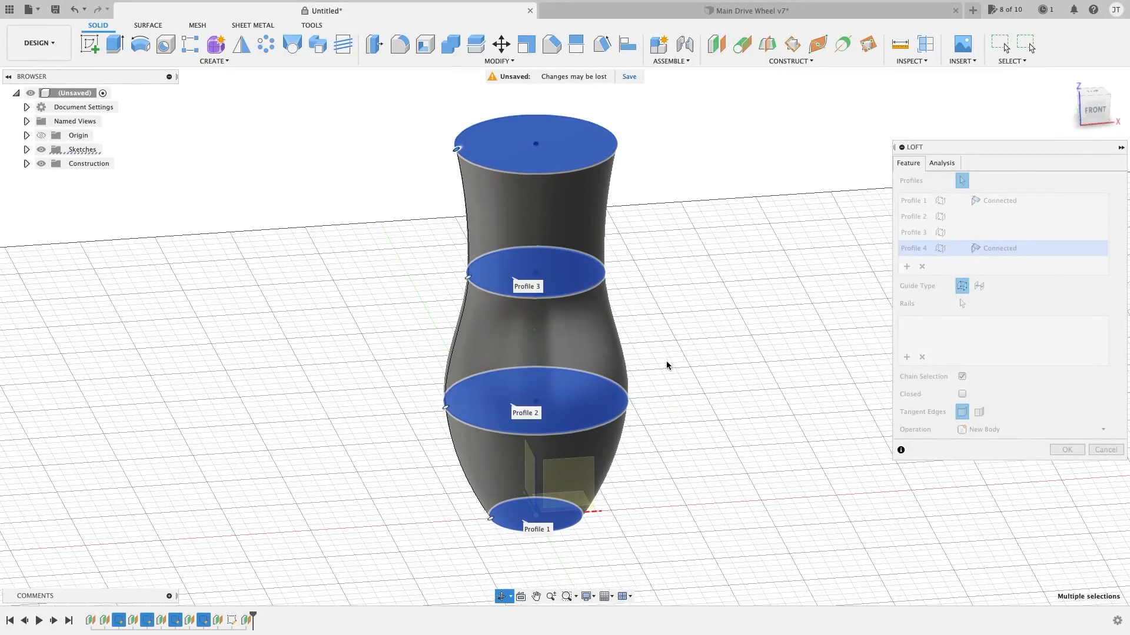
shift+drag(501, 279, 503, 281)
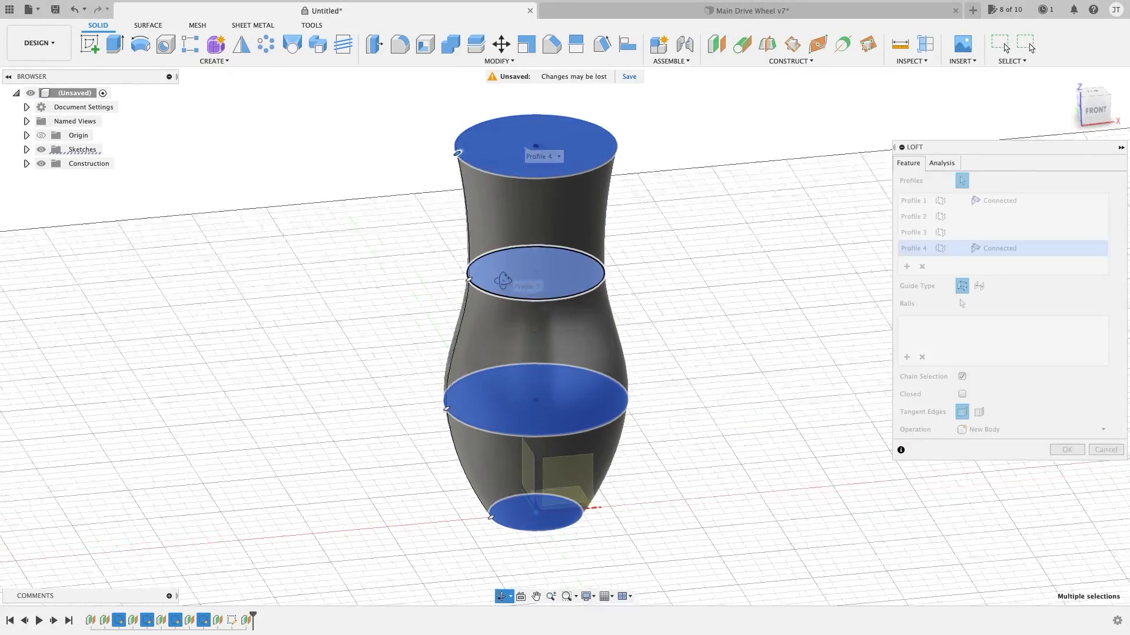
shift+middle_drag(503, 281, 529, 288)
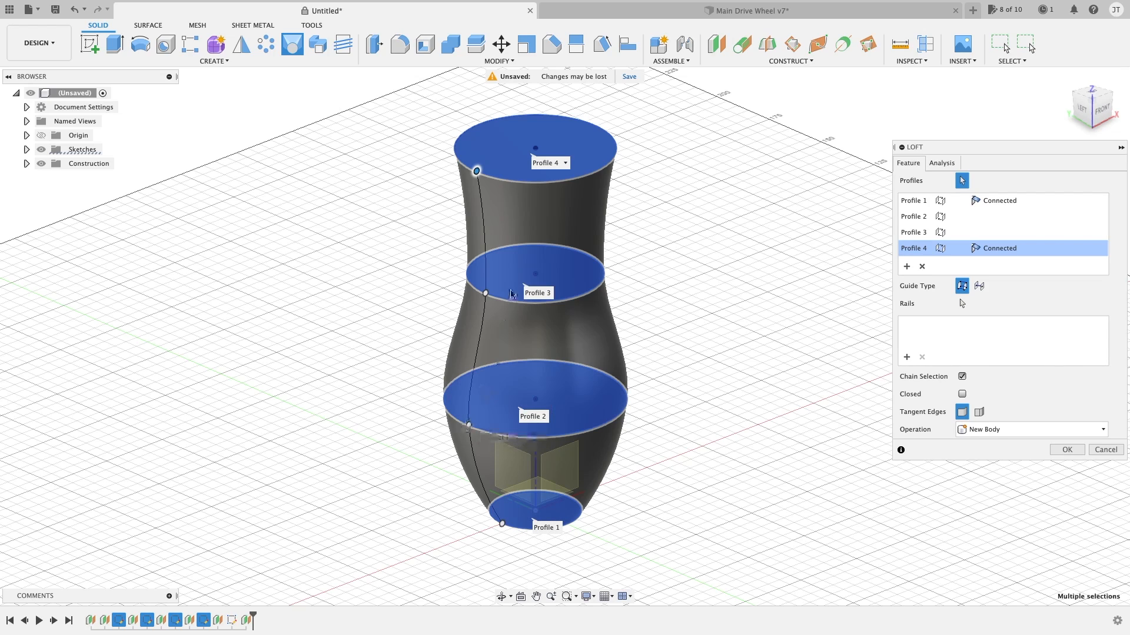
mouse_move(477, 172)
mouse_down()
mouse_move(522, 176)
mouse_move(481, 181)
mouse_up()
drag(487, 294, 452, 289)
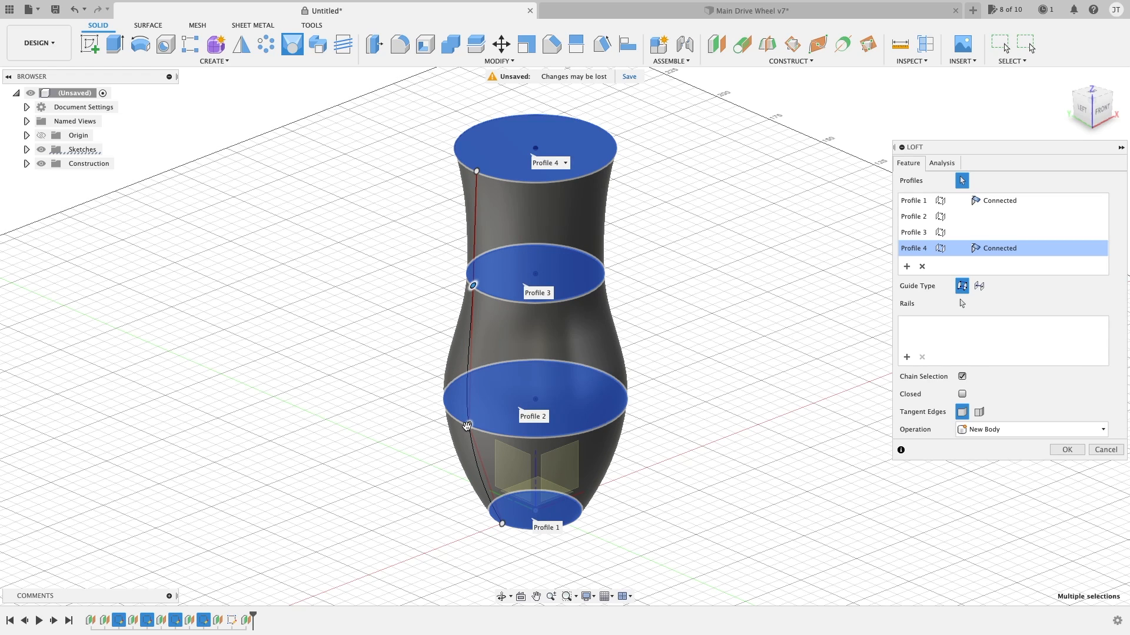
drag(469, 424, 446, 407)
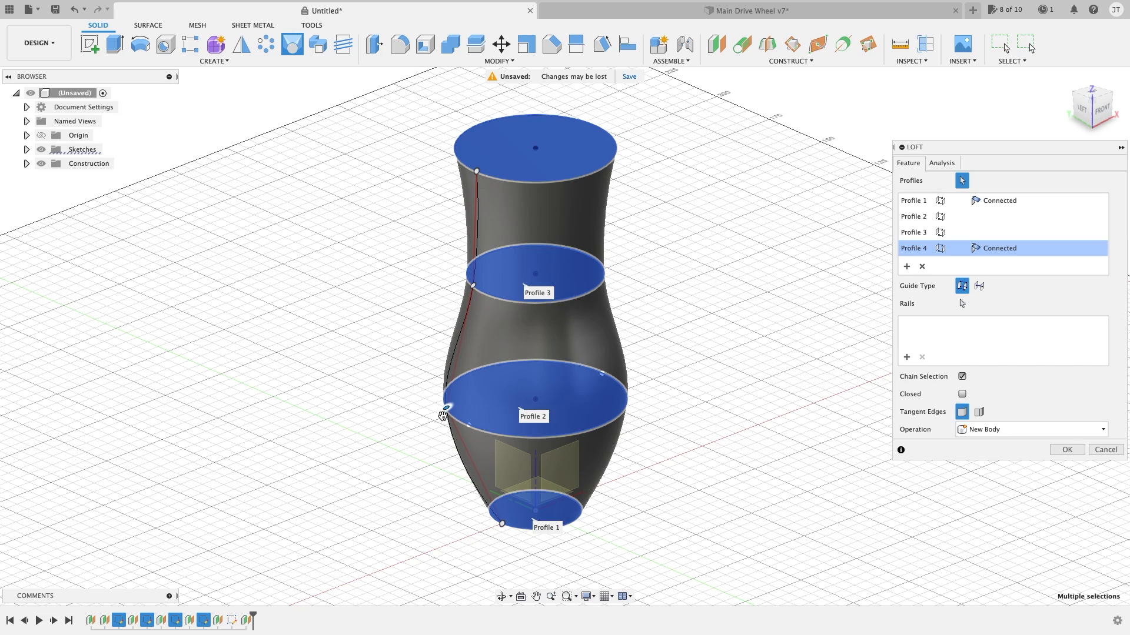
middle_drag(656, 310, 647, 295)
shift+middle_drag(715, 358, 645, 361)
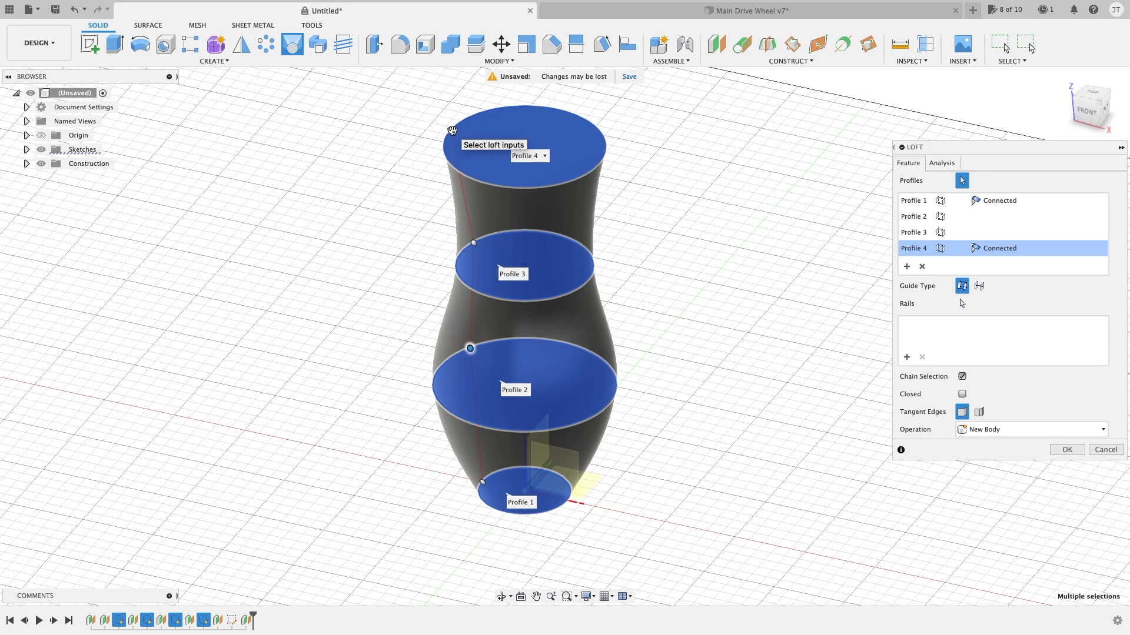
Show Sketch11 and add its upright circle above the vase shape as the fifth loft profile
scroll(583, 153, down, 2)
middle_drag(582, 152, 598, 229)
scroll(571, 235, down, 3)
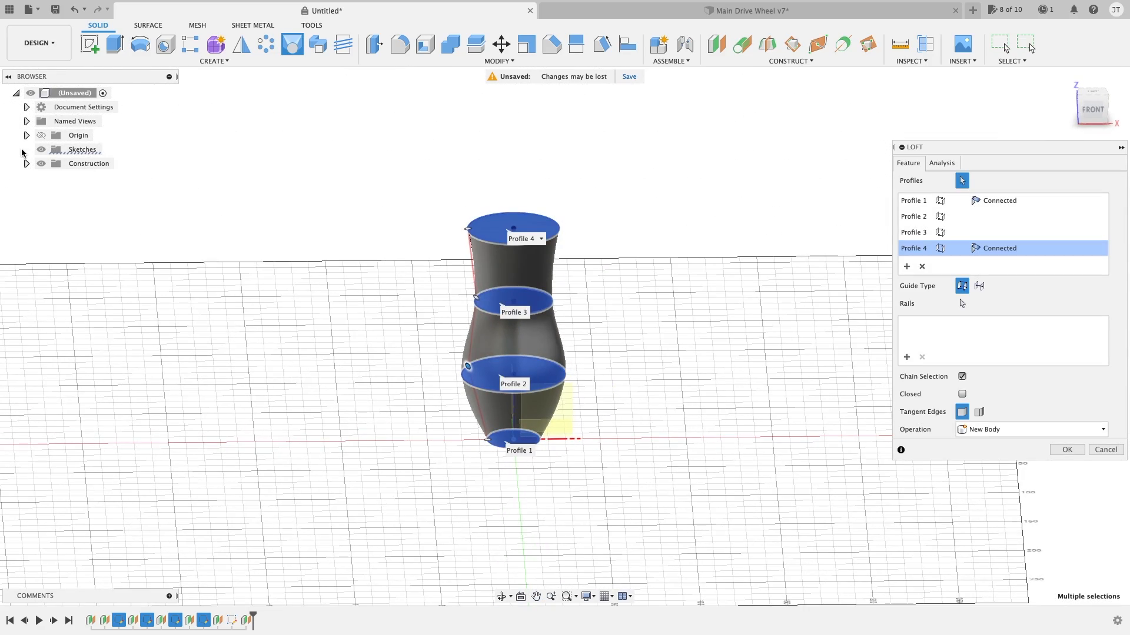
click(27, 149)
click(51, 220)
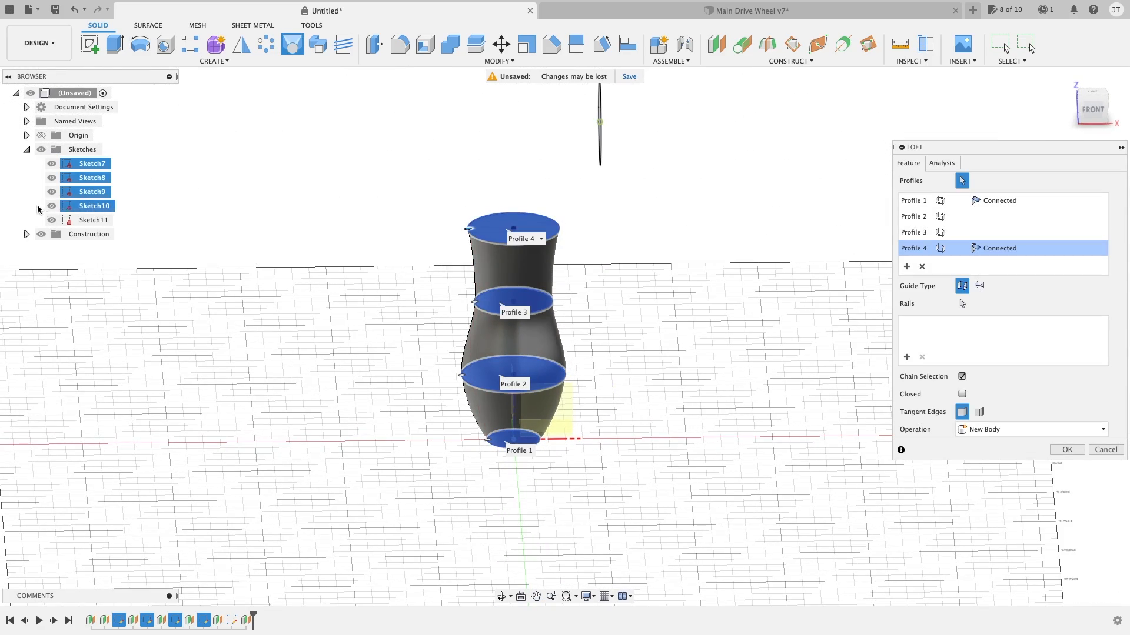
mouse_move(408, 185)
shift+middle_down()
mouse_move(459, 176)
mouse_move(466, 285)
mouse_move(449, 283)
mouse_move(498, 233)
shift+middle_up()
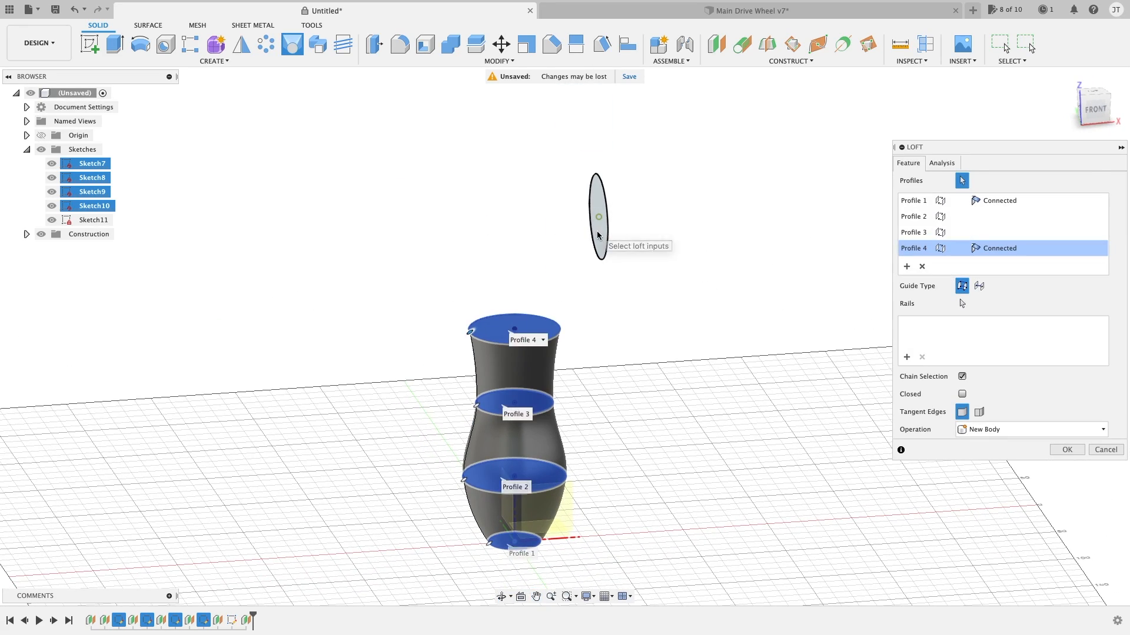
click(595, 239)
Move the loft's alignment point along the edge of the fifth profile
shift+middle_drag(652, 344, 628, 351)
mouse_move(592, 251)
mouse_down()
mouse_move(578, 289)
mouse_move(579, 249)
mouse_up()
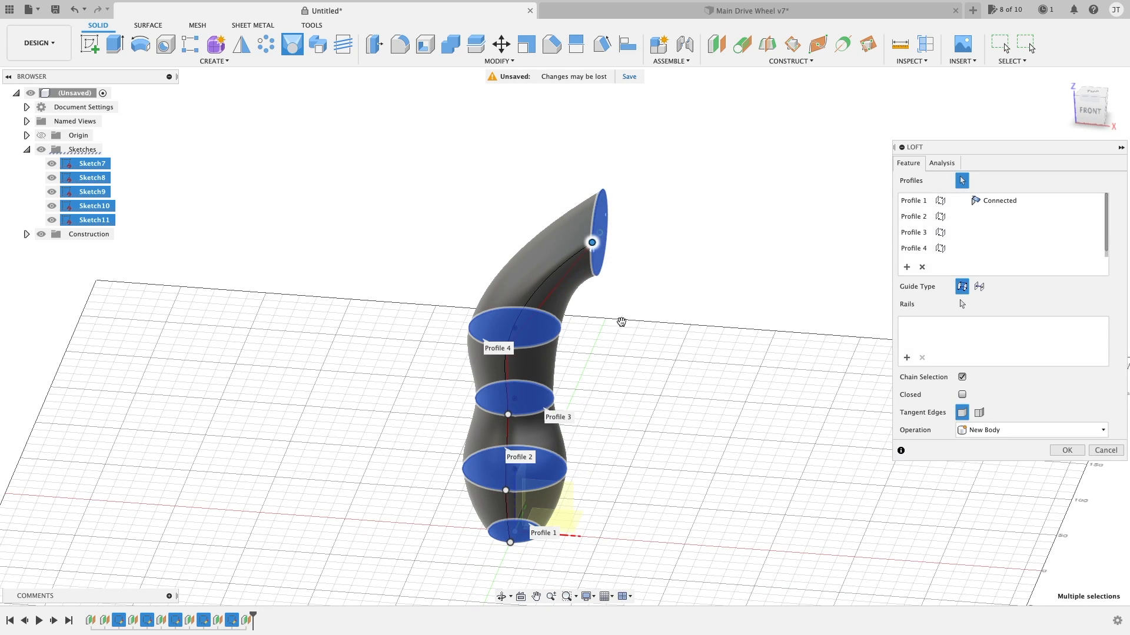
shift+middle_drag(620, 320, 650, 318)
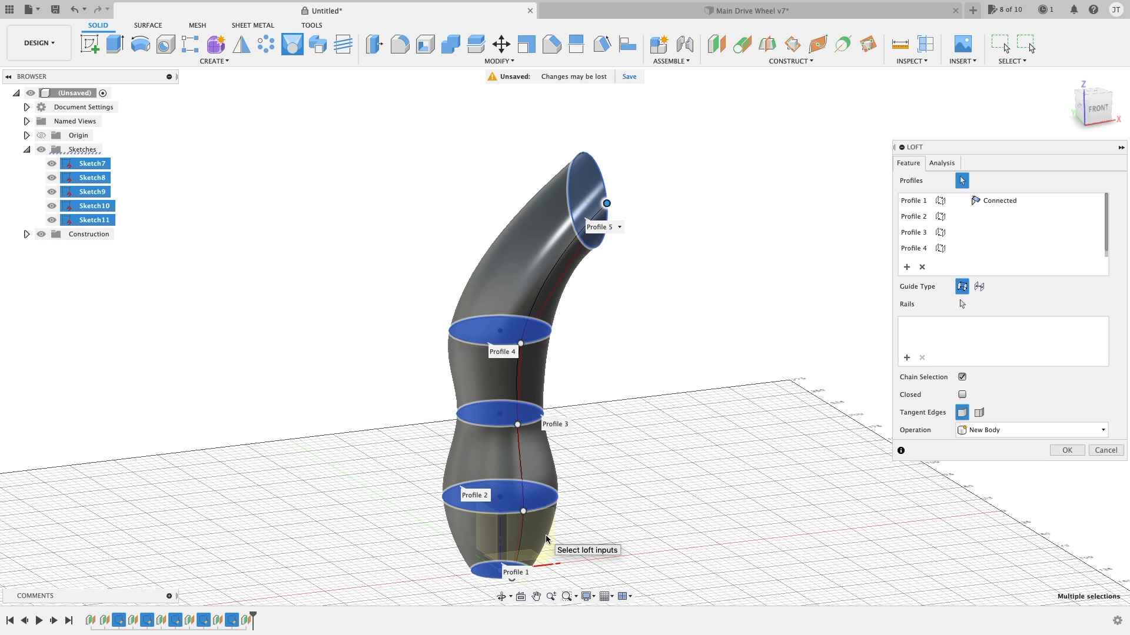
middle_drag(585, 322, 661, 285)
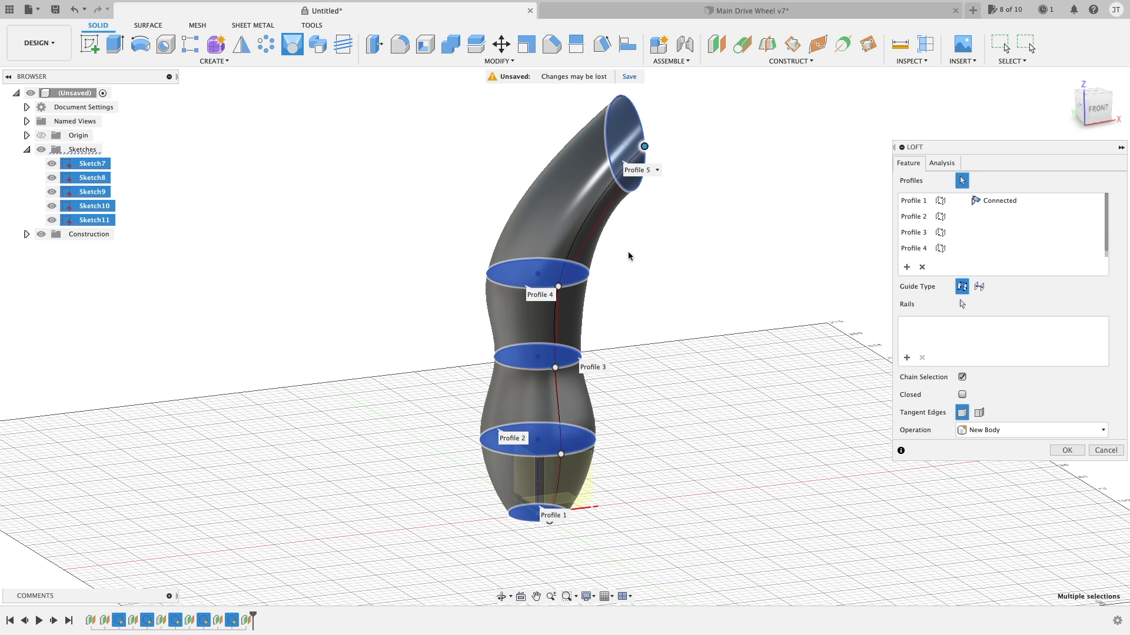
Complete the loft through all five circular profiles as a new solid body
scroll(595, 304, up, 3)
middle_drag(609, 295, 642, 281)
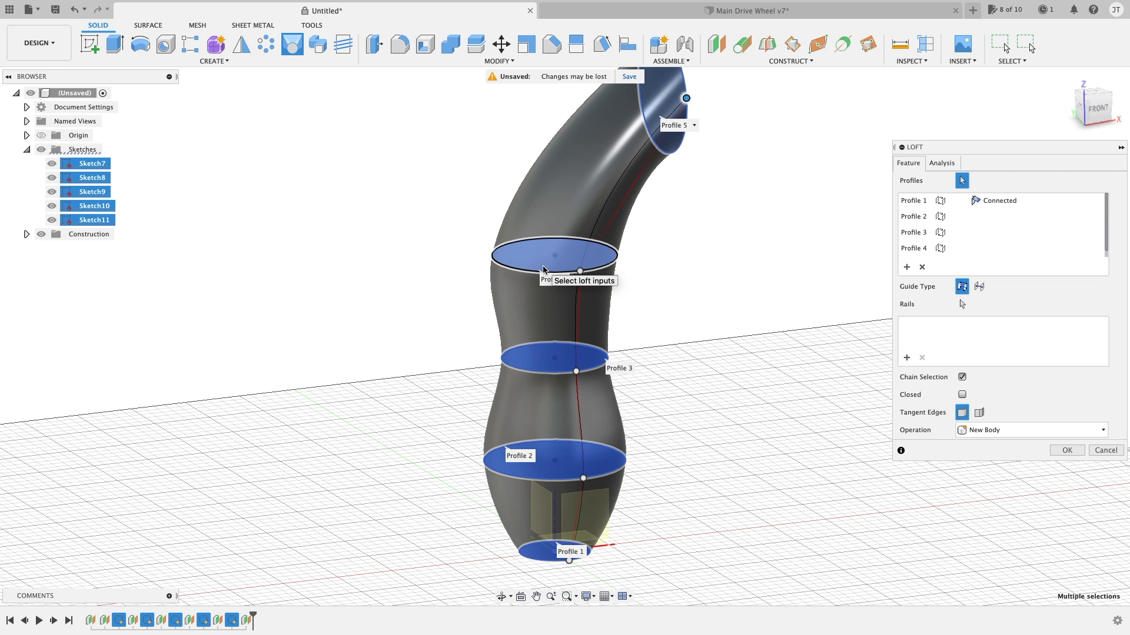
scroll(682, 251, down, 2)
middle_drag(676, 252, 608, 437)
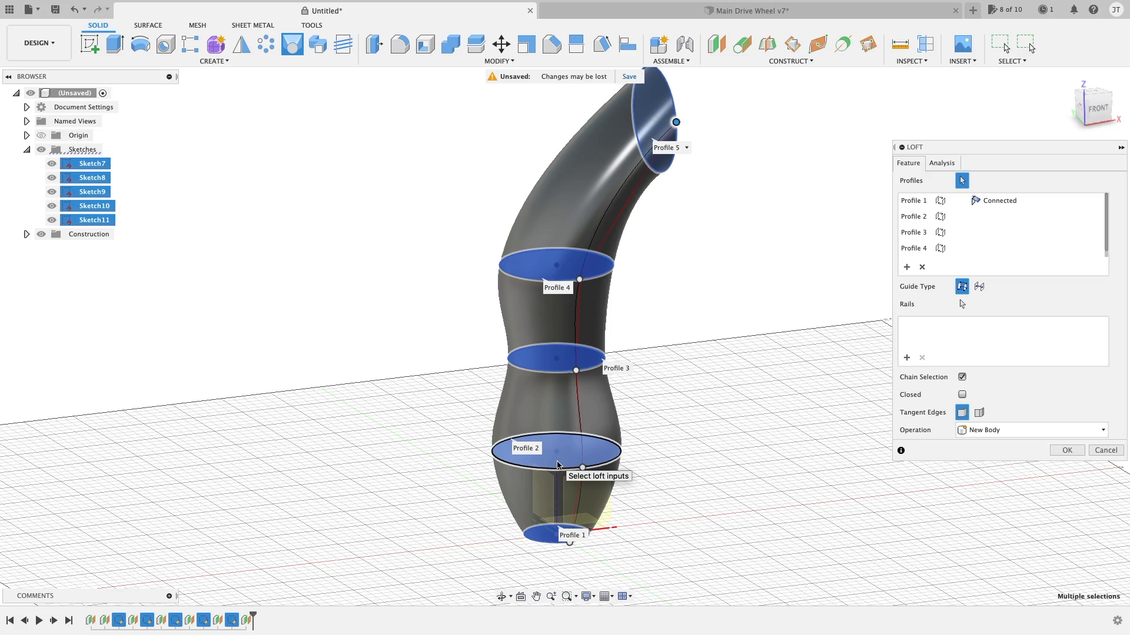
middle_drag(751, 254, 673, 284)
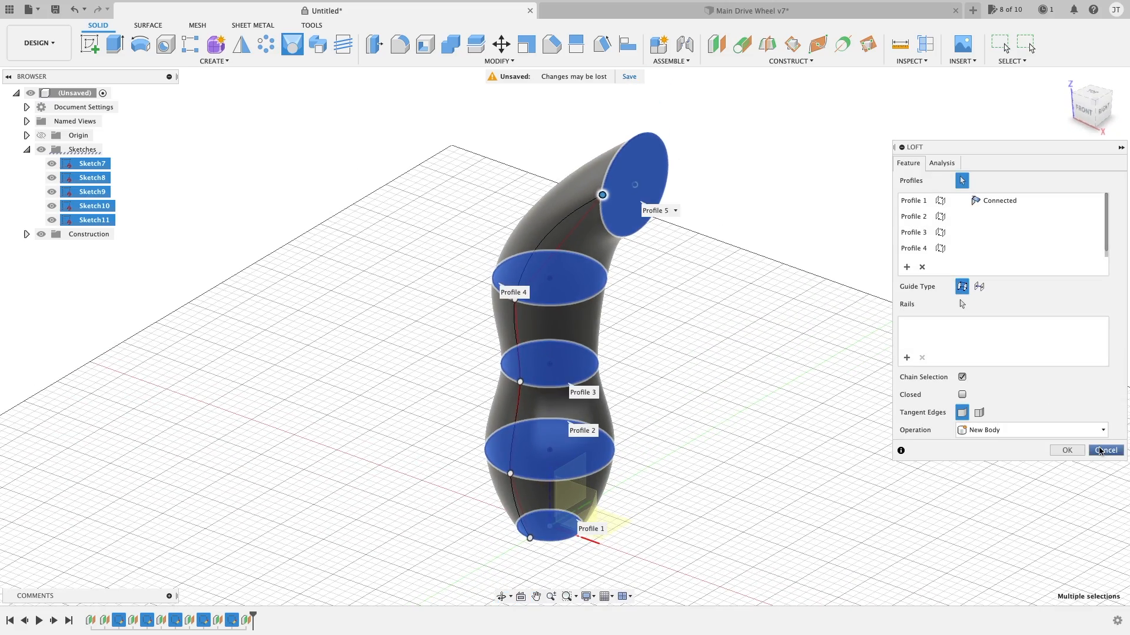
scroll(791, 418, down, 2)
middle_drag(741, 383, 440, 219)
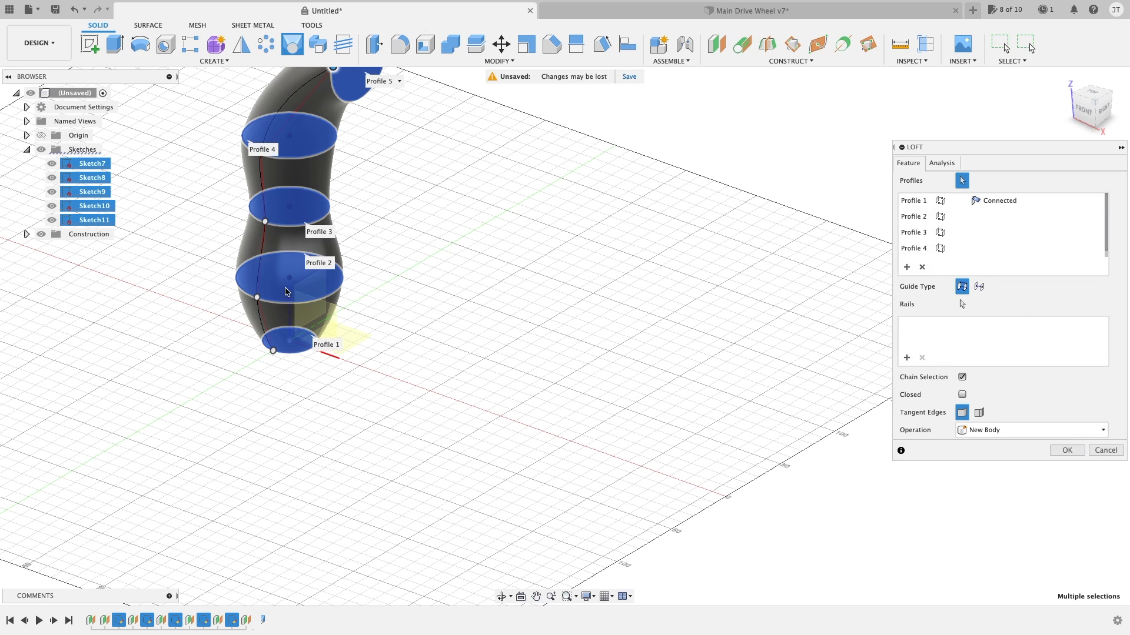
key(Return)
Sketch a 50 mm diameter circle on the horizontal ground plane, centred on the X axis away from the curved body
middle_drag(418, 277, 469, 318)
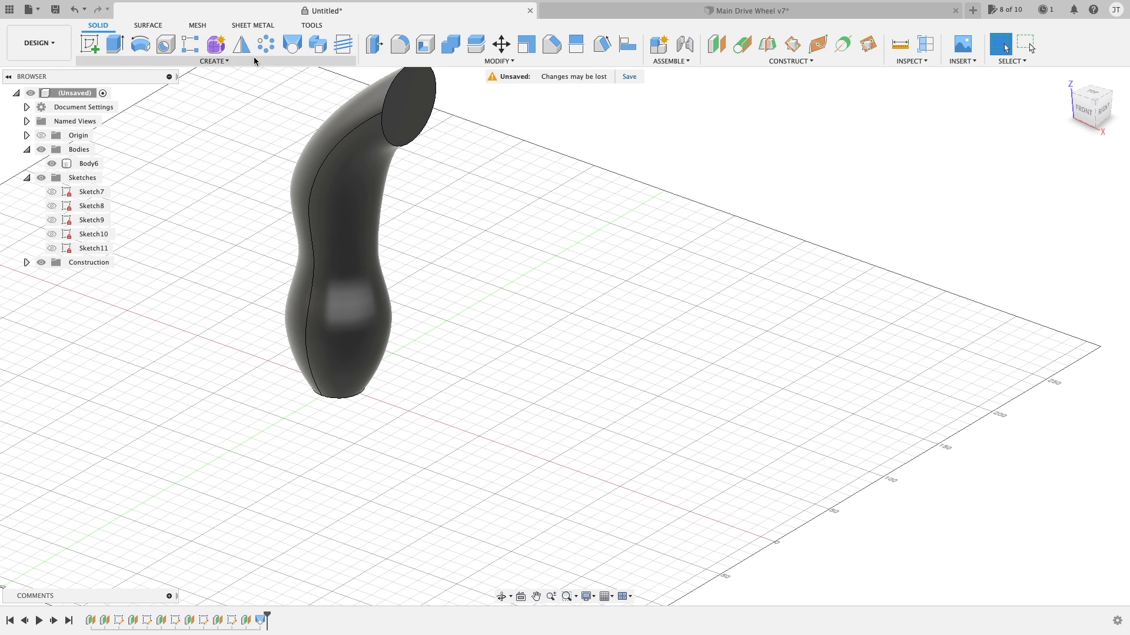
key(c)
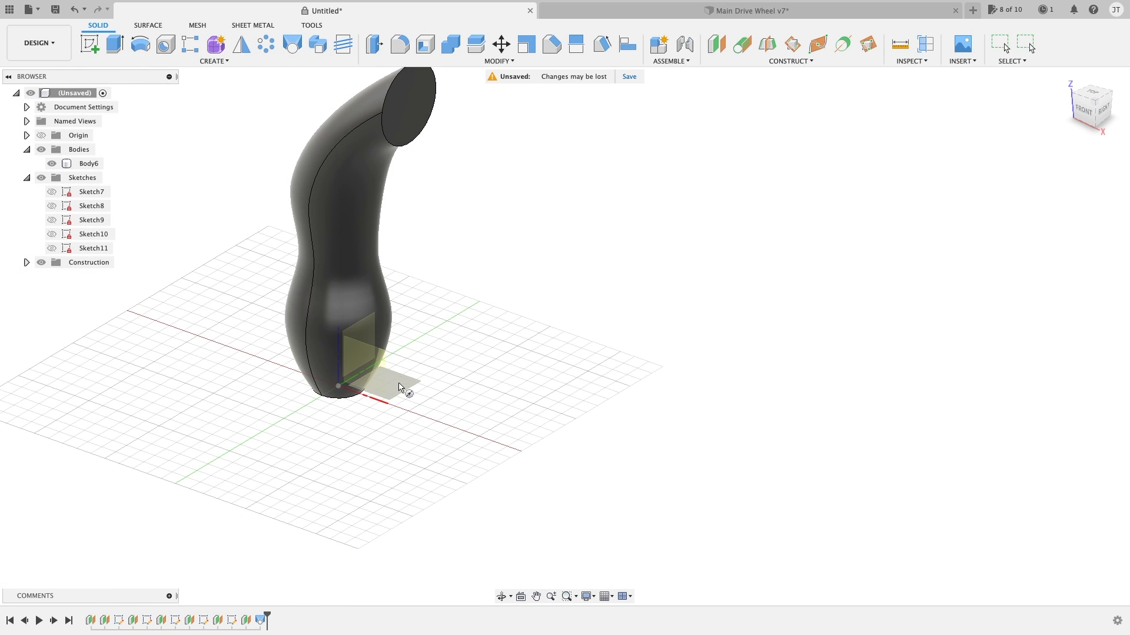
click(399, 388)
click(805, 378)
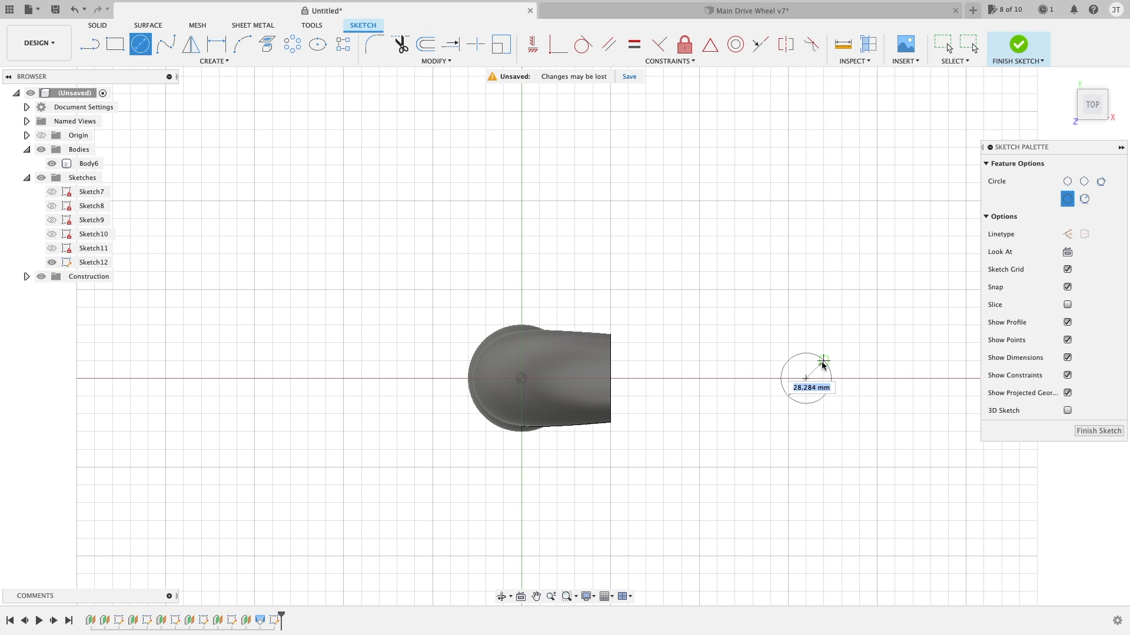
key(Return)
key(Escape)
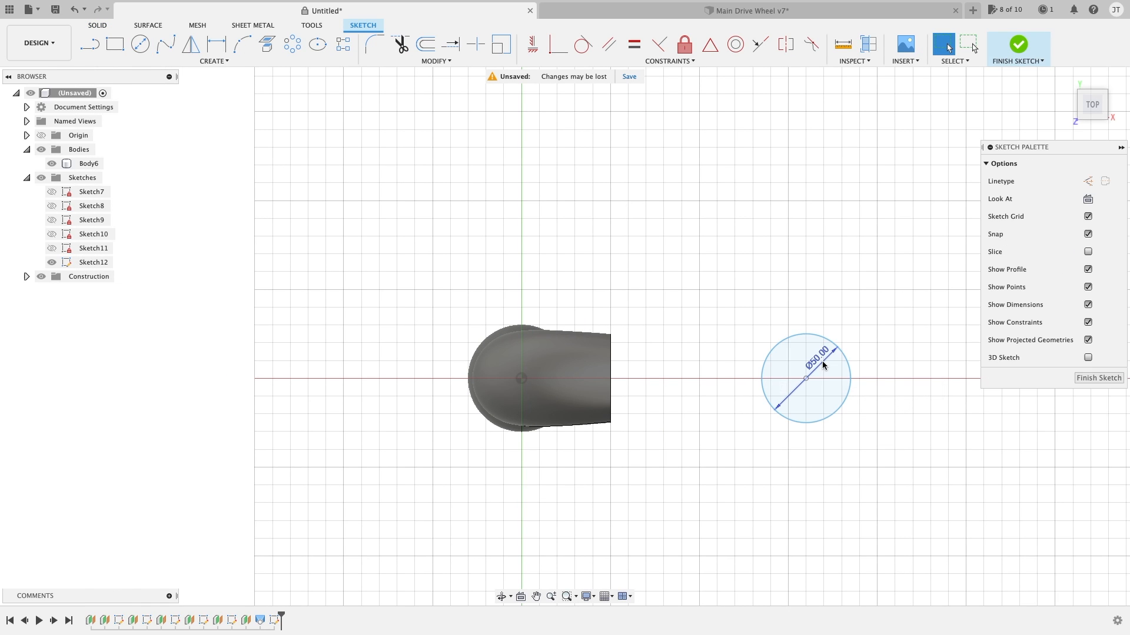
shift+middle_drag(875, 346, 815, 288)
click(1035, 48)
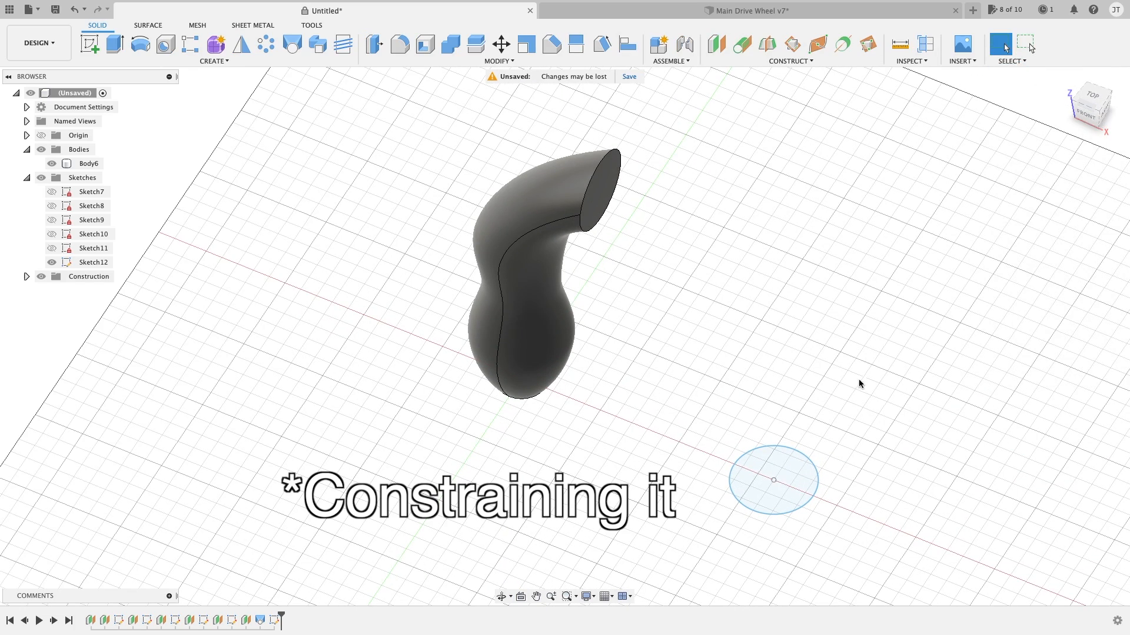
Create a construction plane offset 70 mm above the 50 mm circle
middle_drag(858, 383, 689, 297)
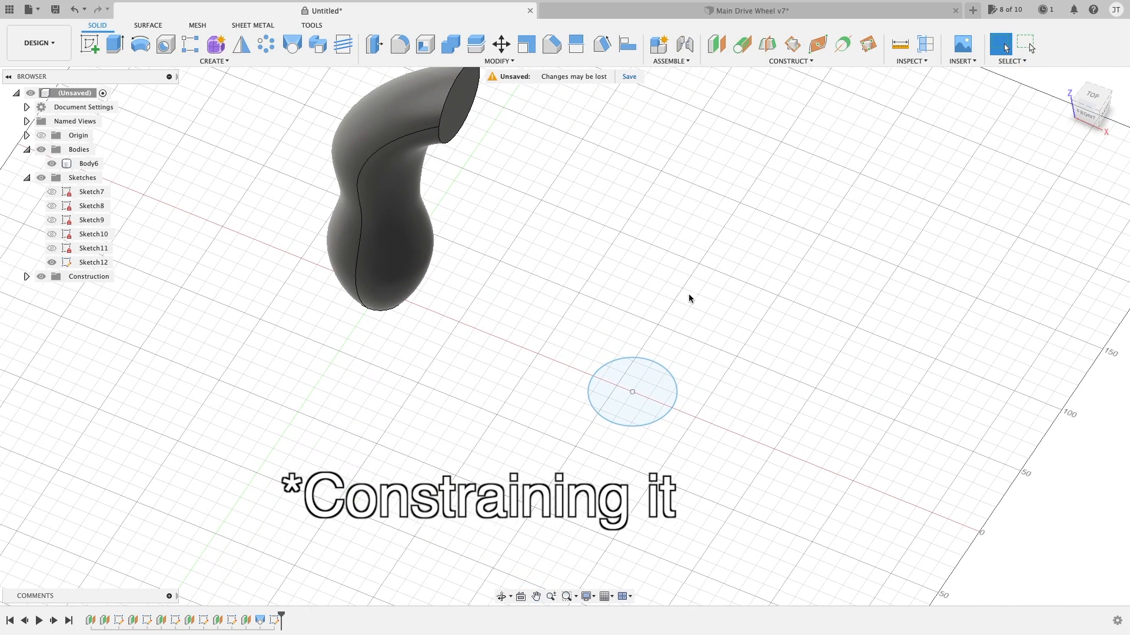
click(717, 44)
click(654, 401)
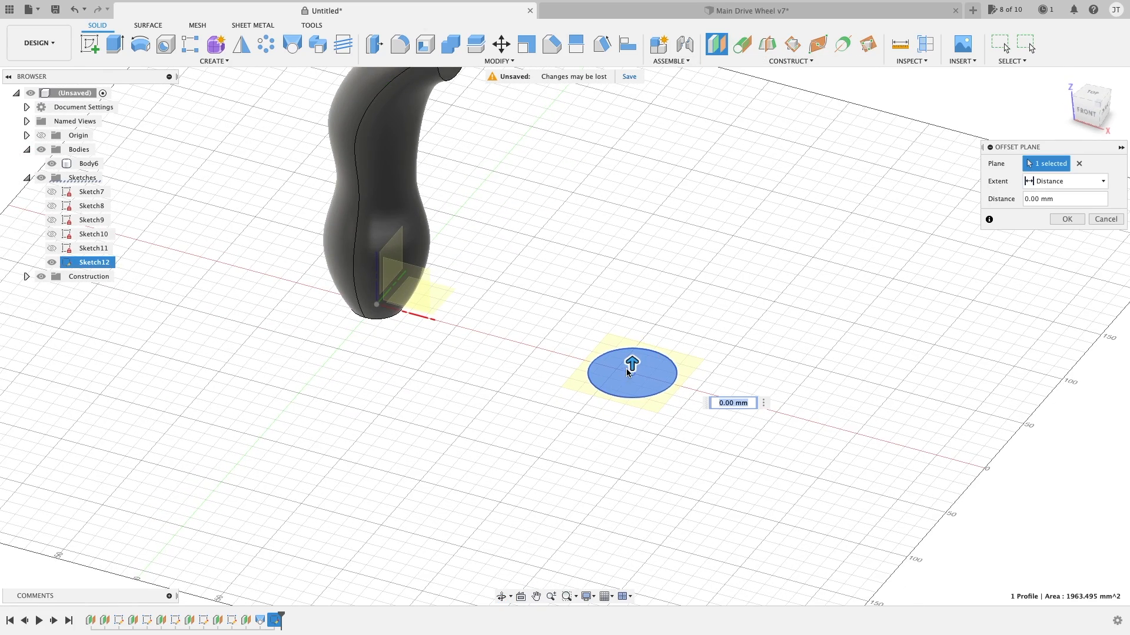
drag(632, 377, 632, 266)
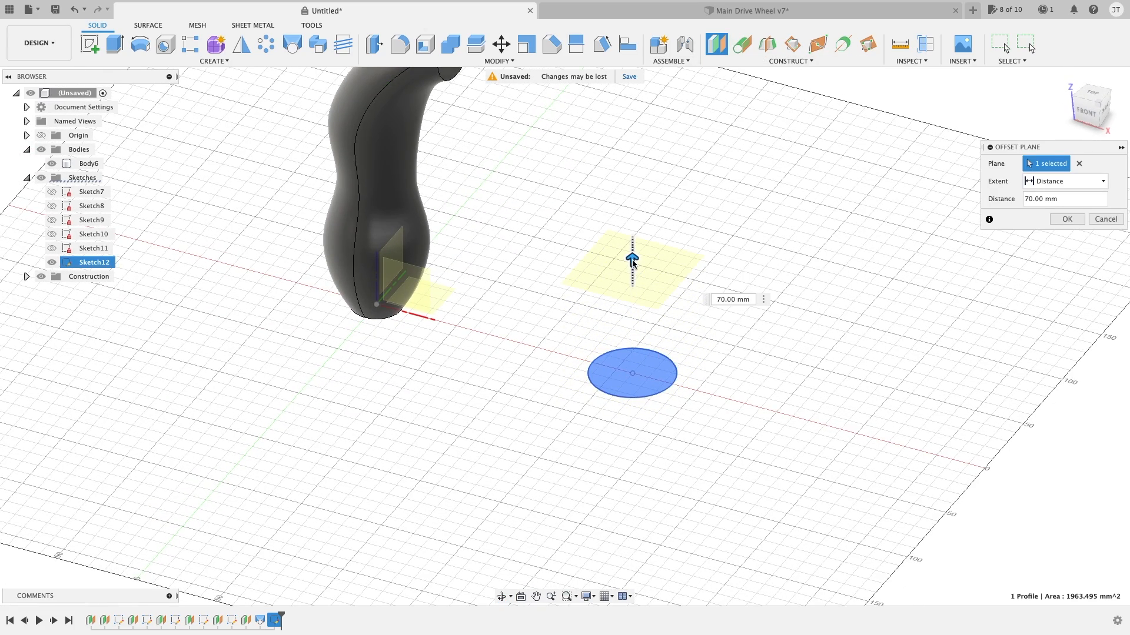
click(1066, 219)
Sketch a 100 mm diameter circle on the new offset plane, concentric with the smaller circle below
click(620, 264)
right_click(620, 266)
click(614, 326)
key(c)
click(579, 339)
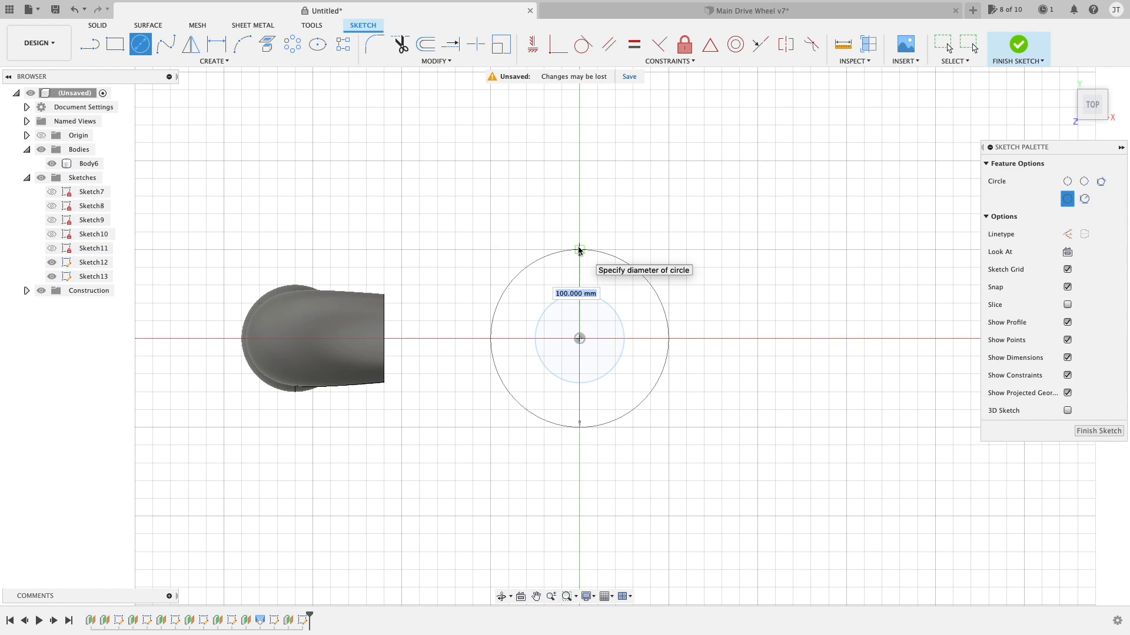
key(Return)
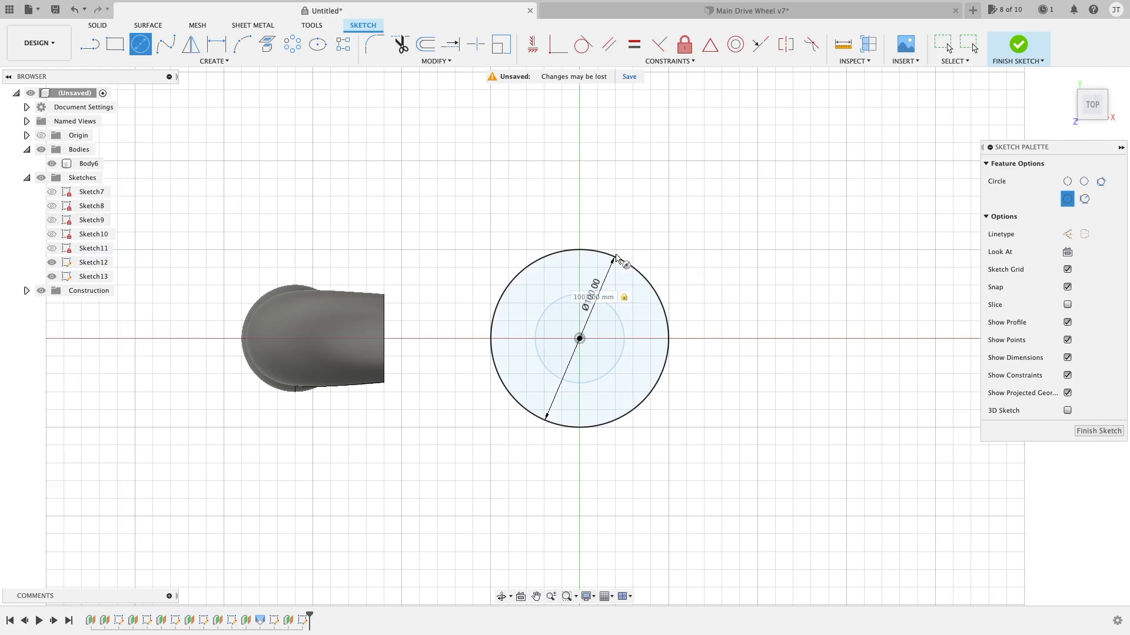
click(1017, 44)
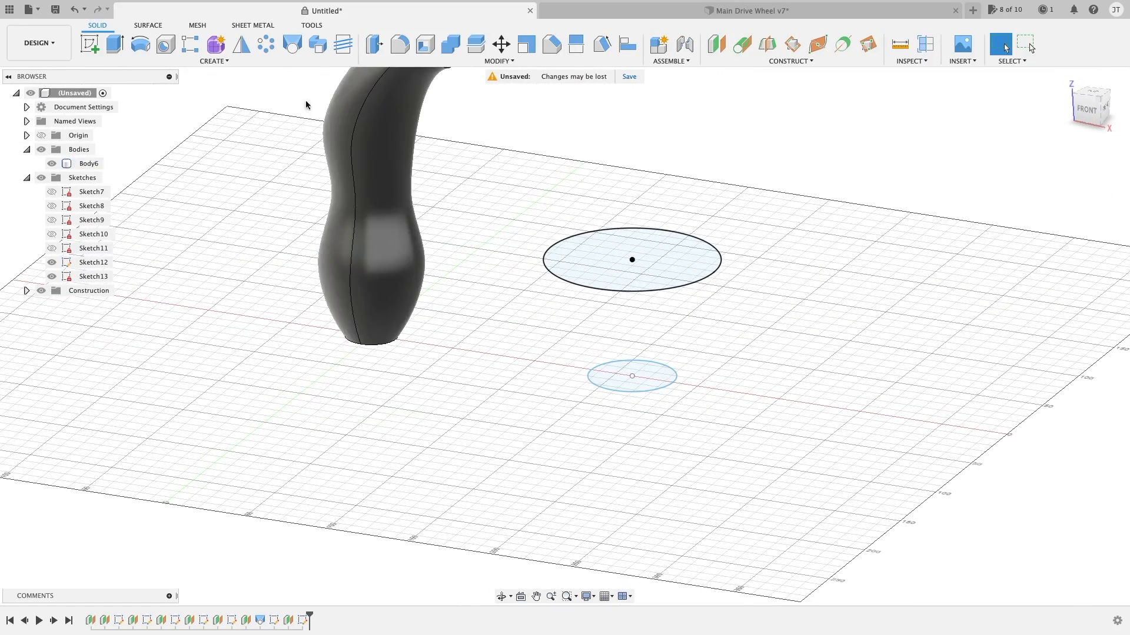
Loft from the 50 mm circle up to the 100 mm circle as a new tapered body
click(292, 44)
click(660, 372)
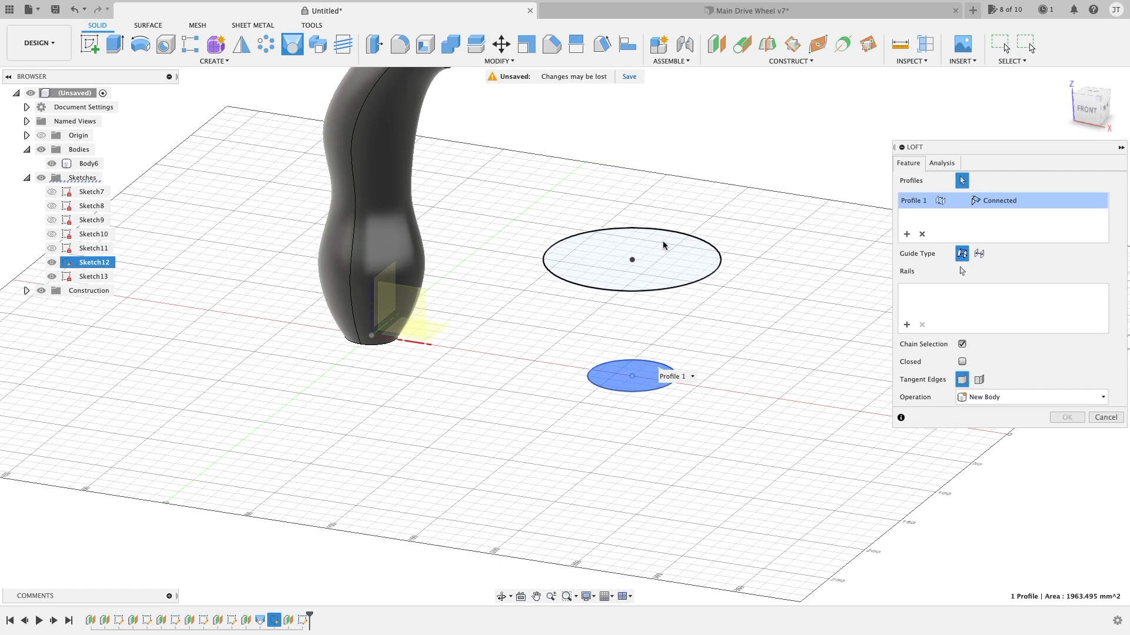
click(669, 250)
shift+middle_drag(761, 386, 772, 344)
click(1075, 417)
Sketch a 40 mm diameter concentric circle on the bottom face of the tapered body
shift+middle_drag(785, 439, 630, 388)
right_click(631, 388)
click(620, 450)
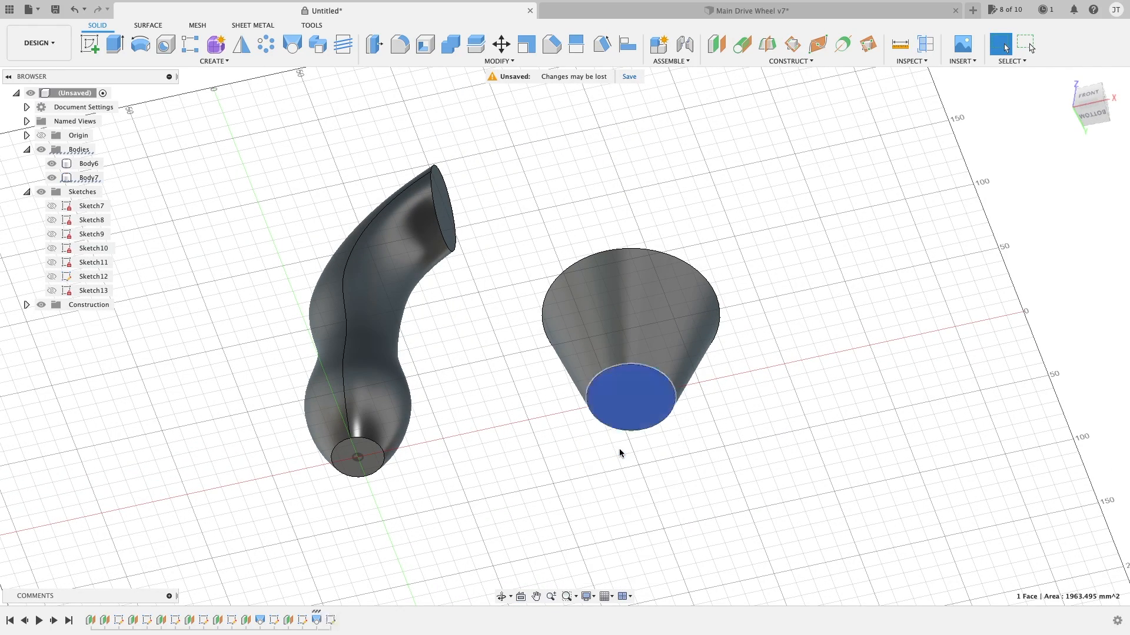
key(c)
click(562, 347)
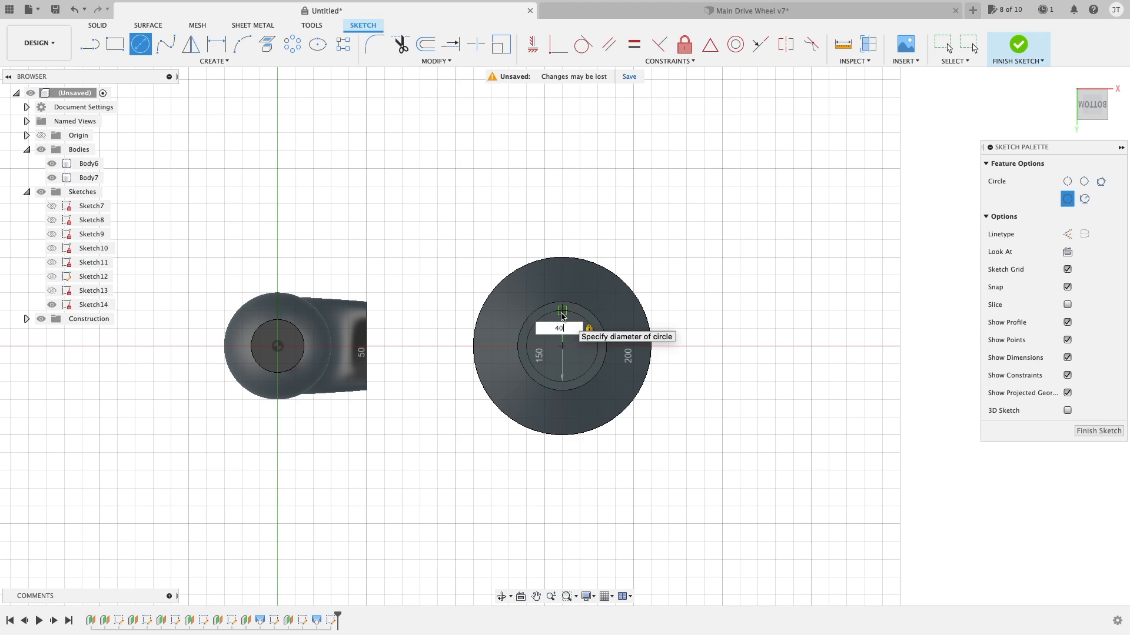
key(Return)
key(Escape)
mouse_move(724, 231)
shift+middle_down()
mouse_move(719, 295)
mouse_move(871, 170)
shift+middle_up()
click(1018, 44)
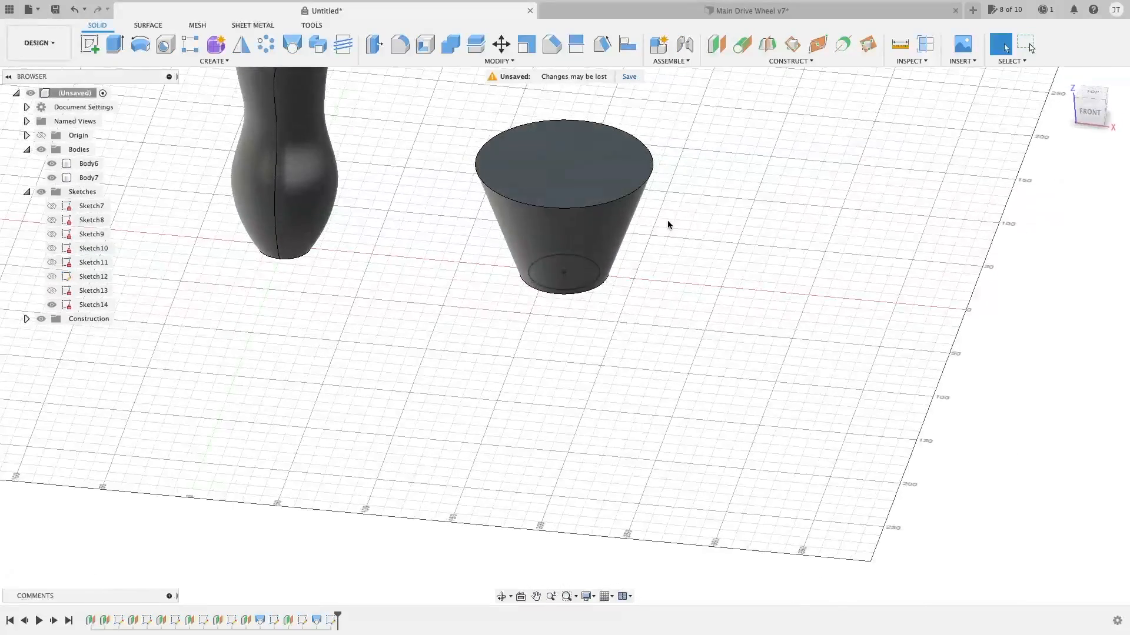
Sketch a 90 mm diameter concentric circle on the top face of the tapered body
right_click(567, 170)
click(567, 241)
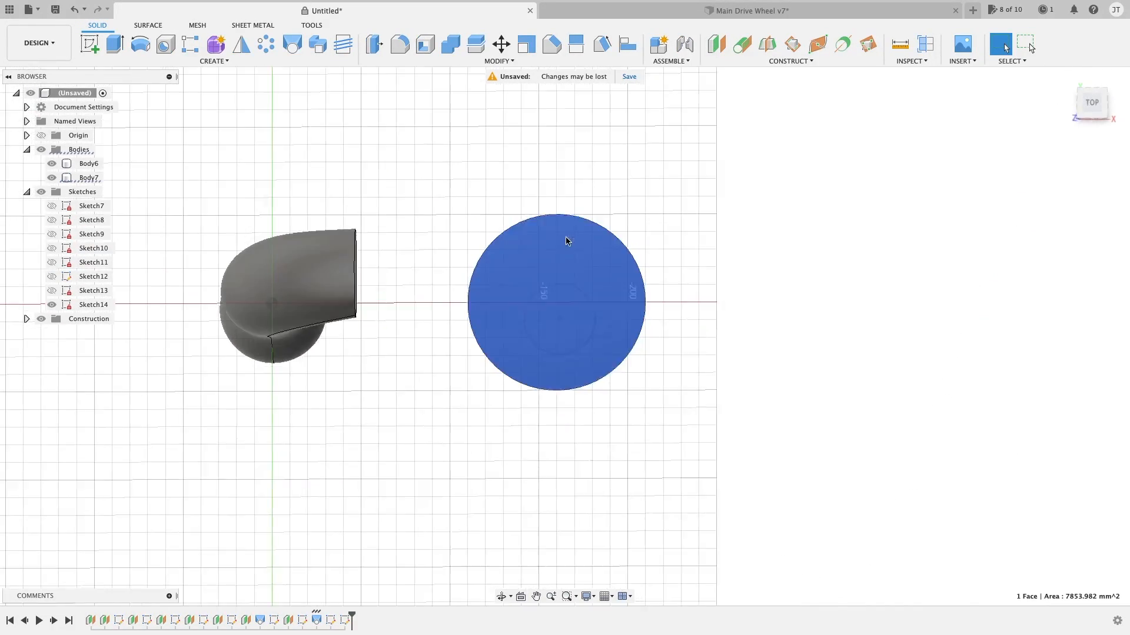
key(c)
click(559, 320)
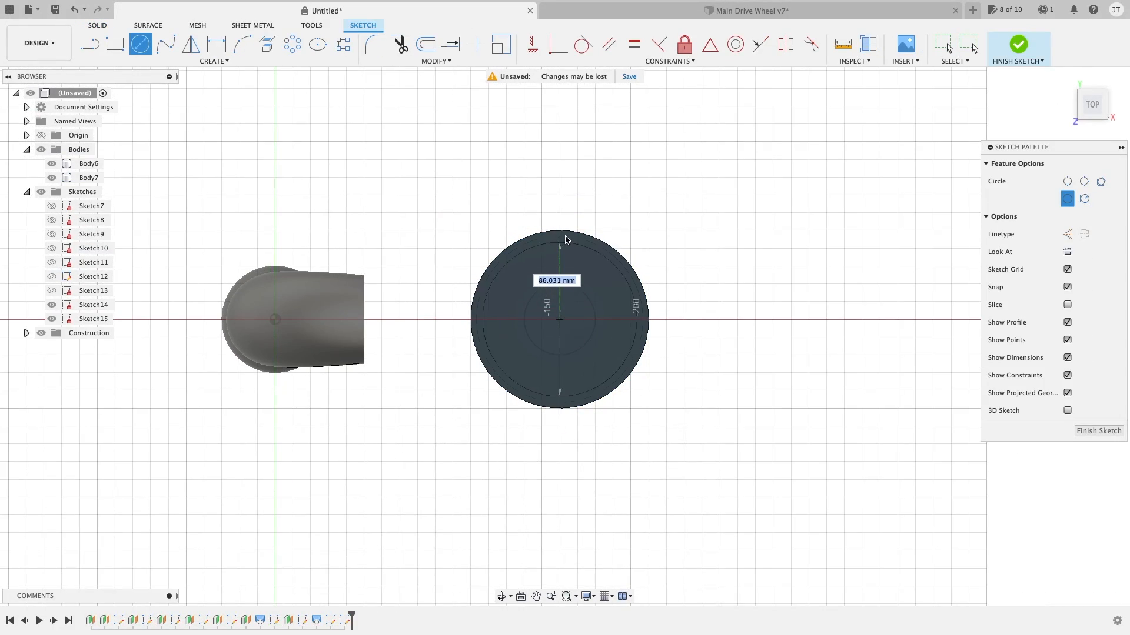
text(90)
key(Return)
key(Escape)
click(1008, 47)
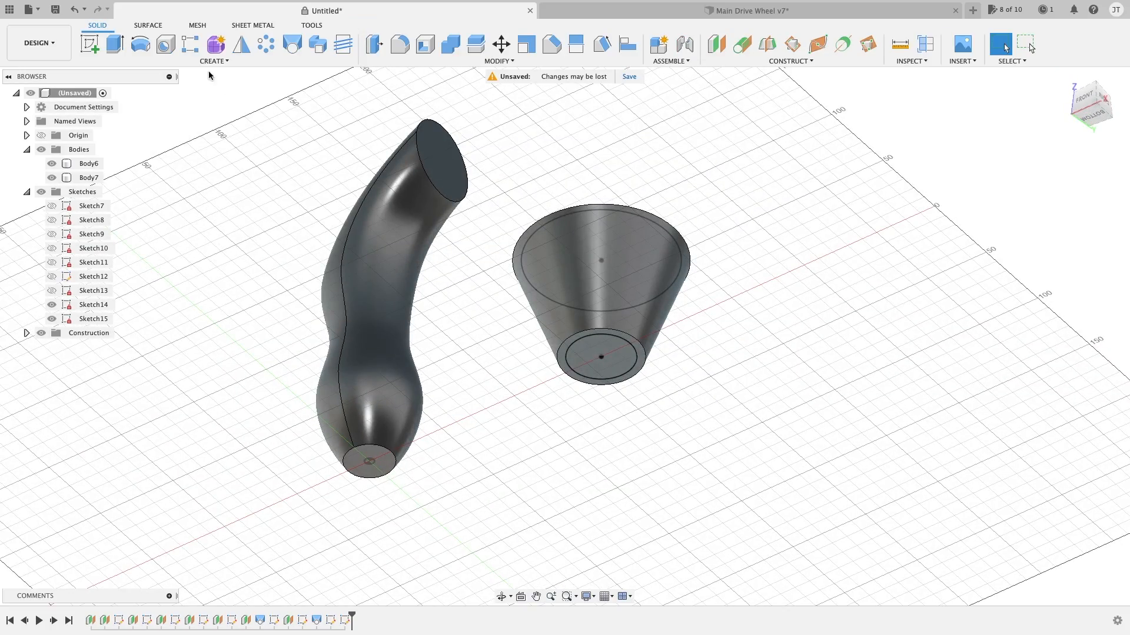
Hollow the tapered body with a cut Loft between its 40 mm bottom circle and 90 mm top circle
click(292, 44)
click(615, 347)
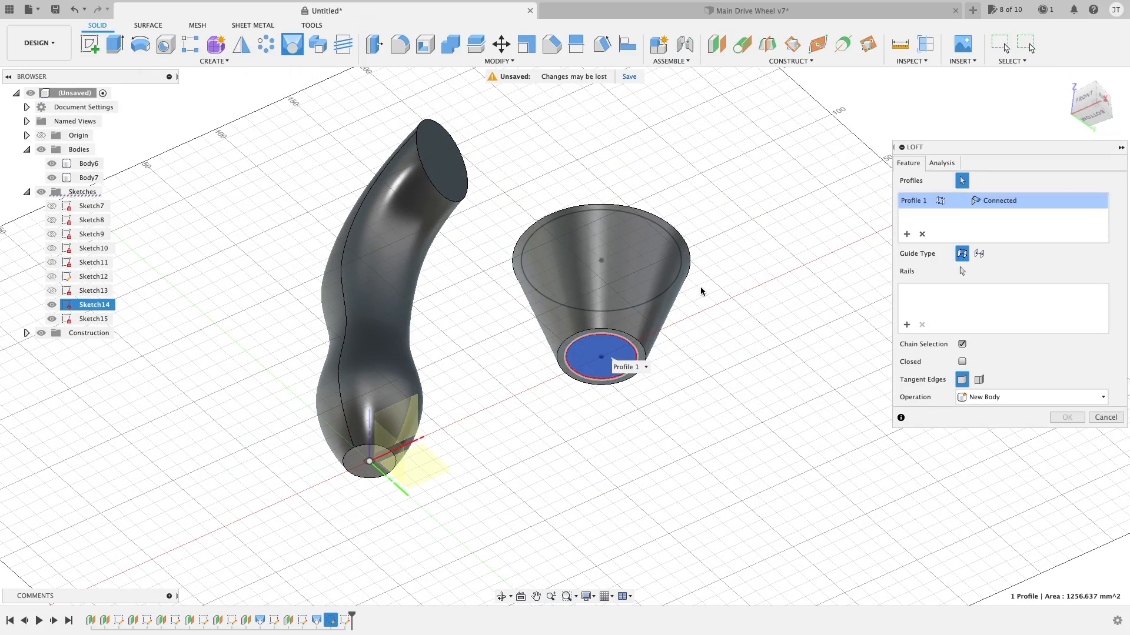
shift+middle_drag(700, 291, 706, 330)
click(616, 336)
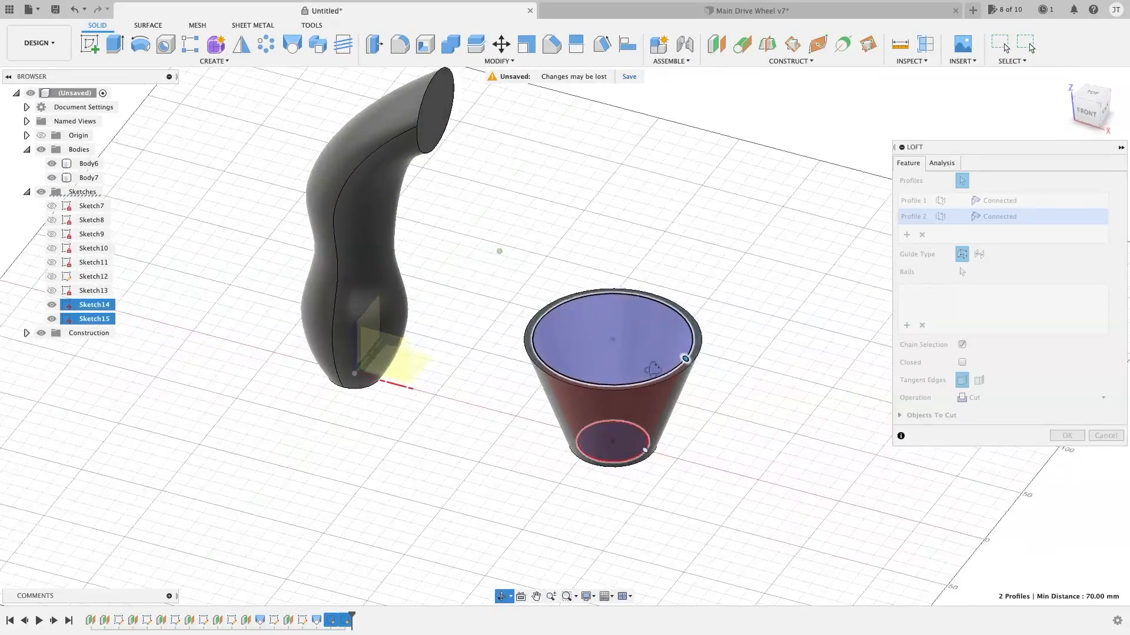
key(Return)
shift+middle_drag(653, 369, 823, 438)
click(751, 398)
scroll(736, 383, up, 5)
scroll(774, 415, down, 5)
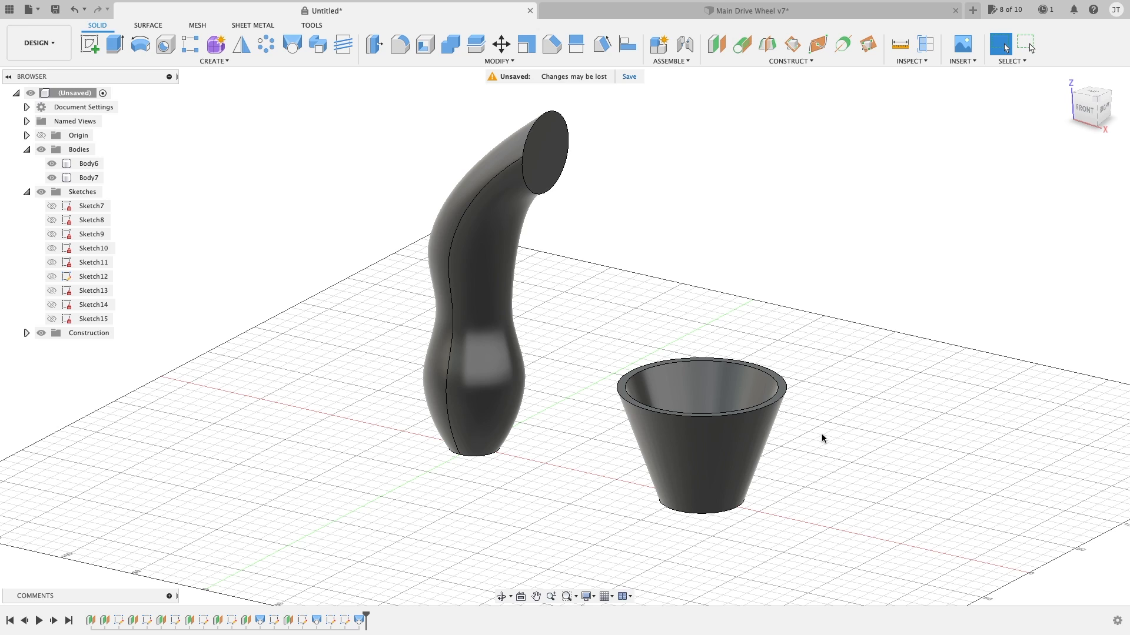
shift+middle_drag(817, 406, 867, 408)
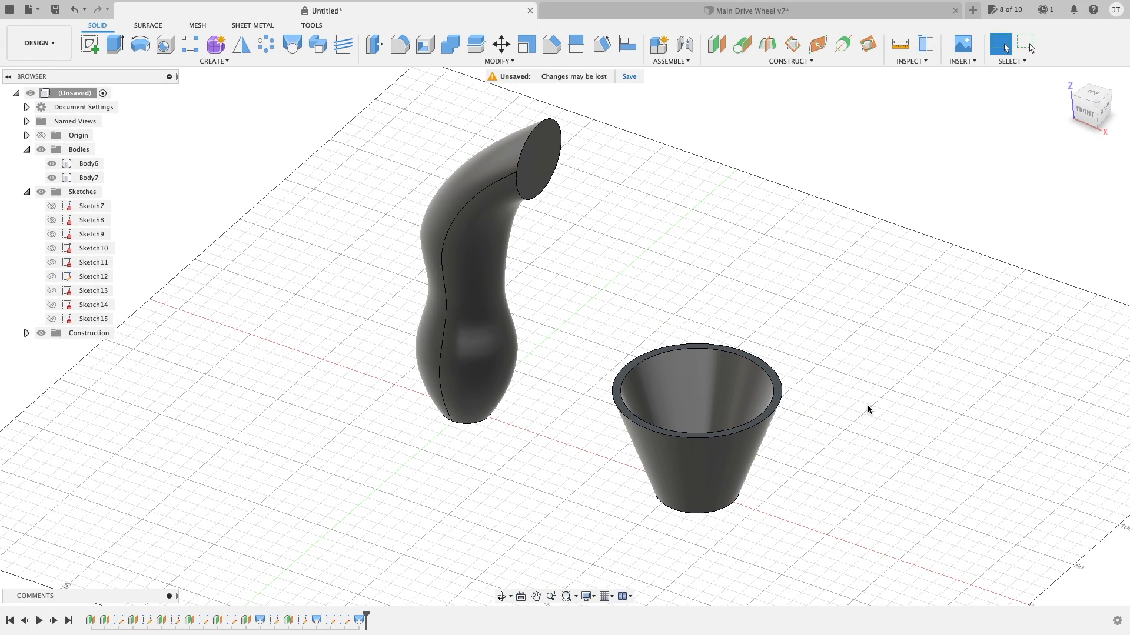
click(215, 61)
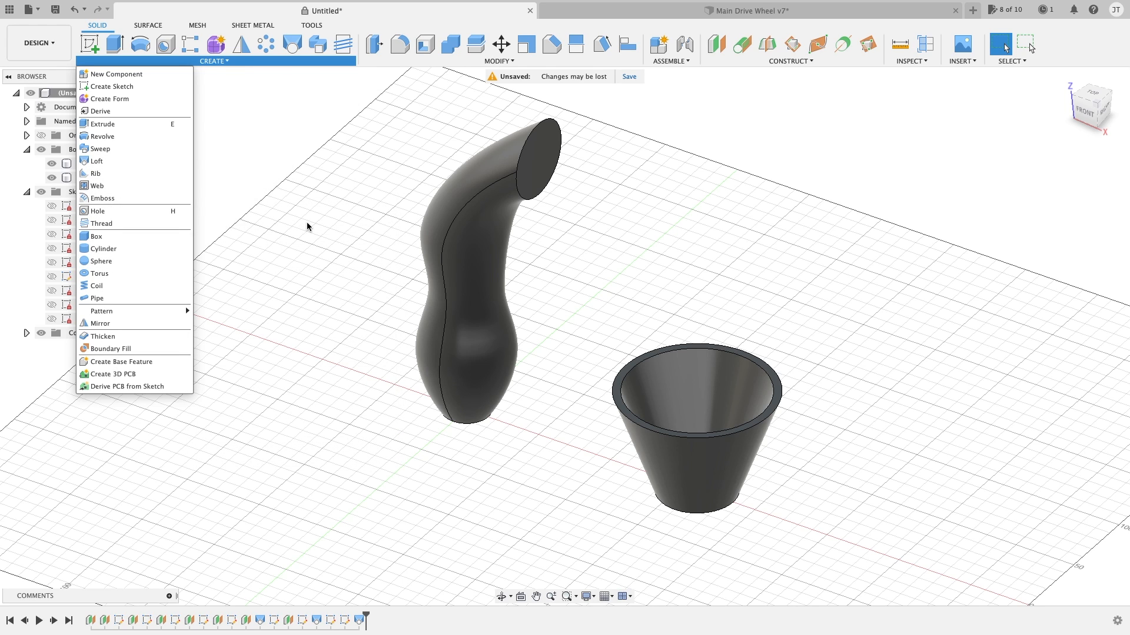
click(307, 226)
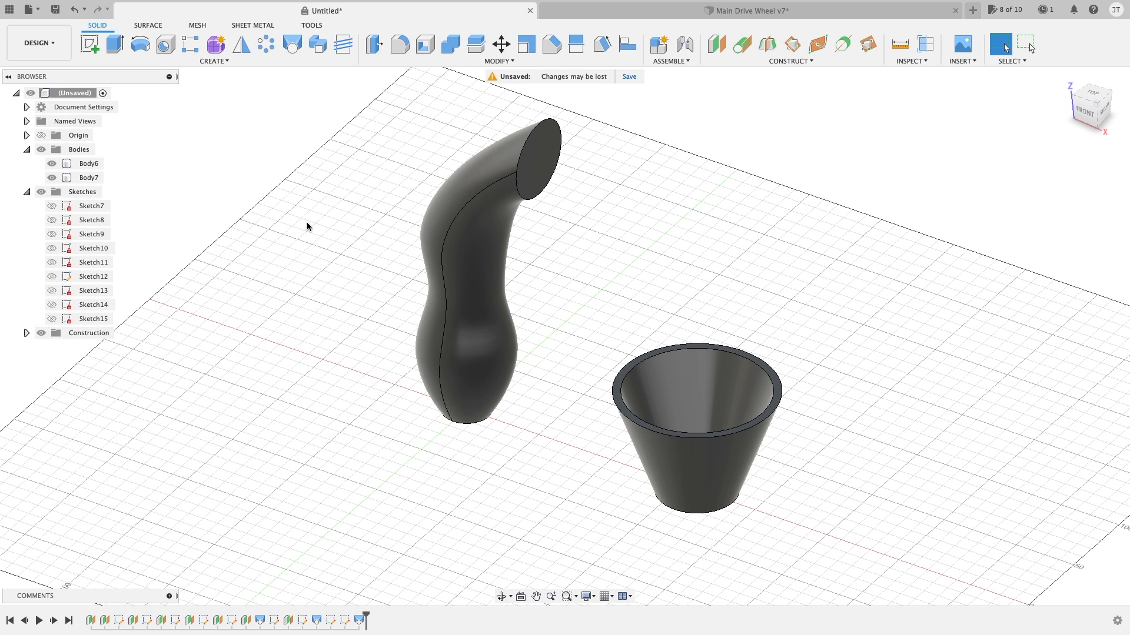
click(262, 60)
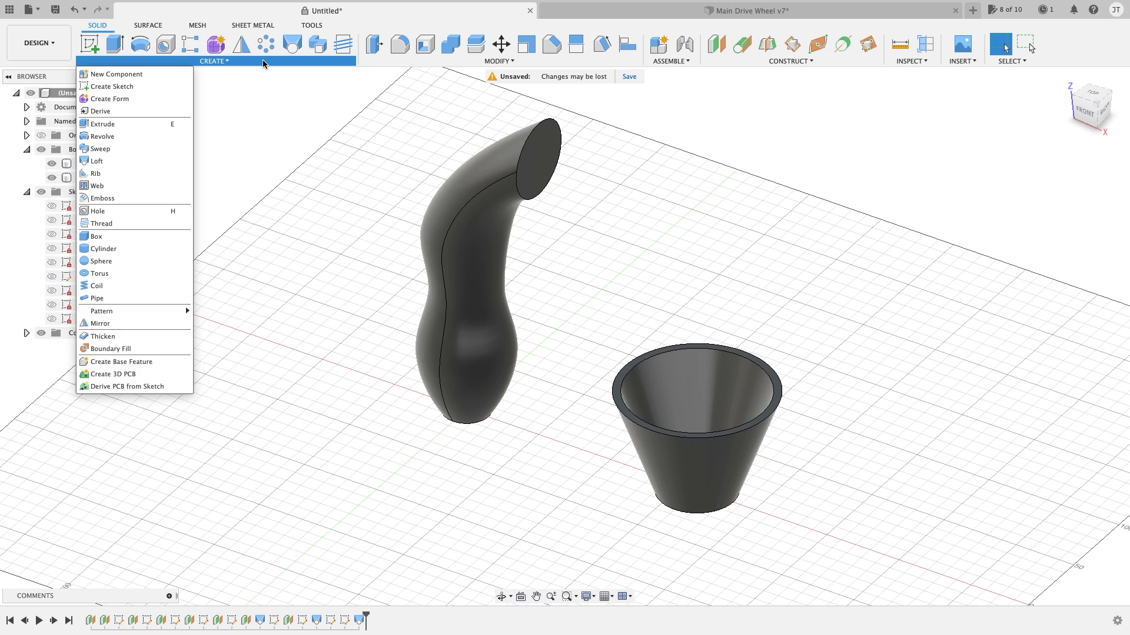